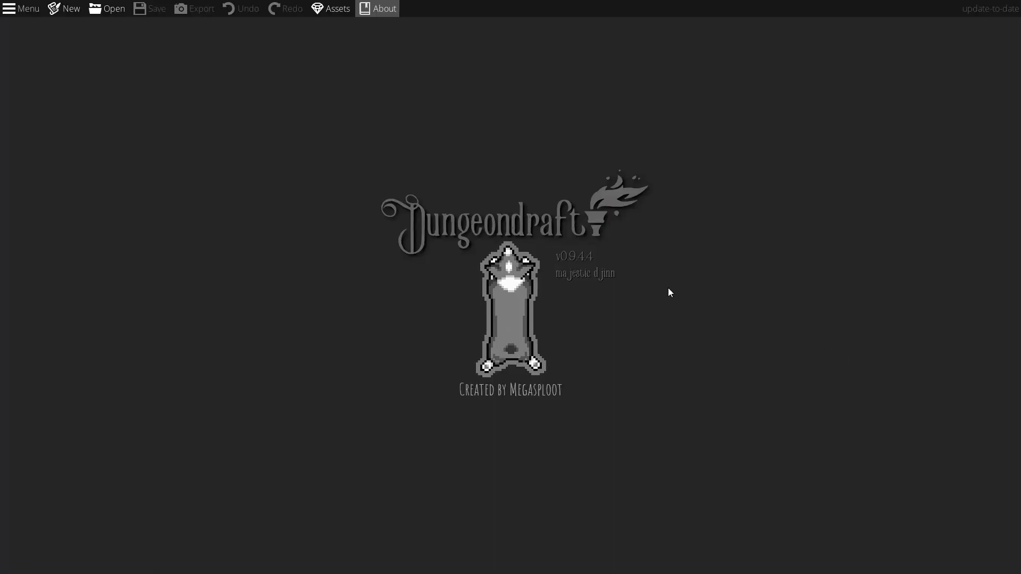
Step: Create a new map one tile wider than the default size
{"action": "left_click", "coordinate": [62, 10]}
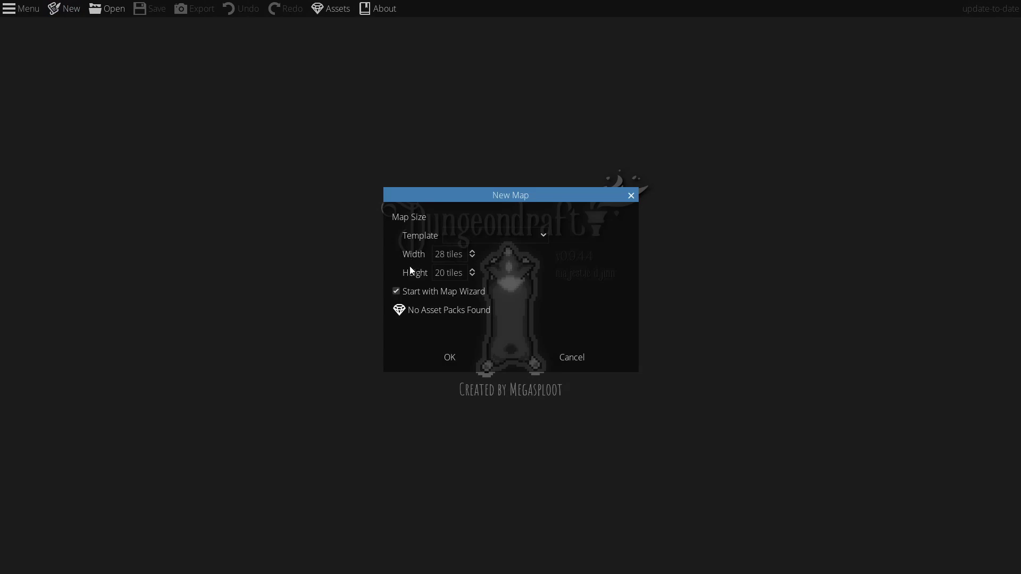
{"action": "left_click", "coordinate": [472, 252]}
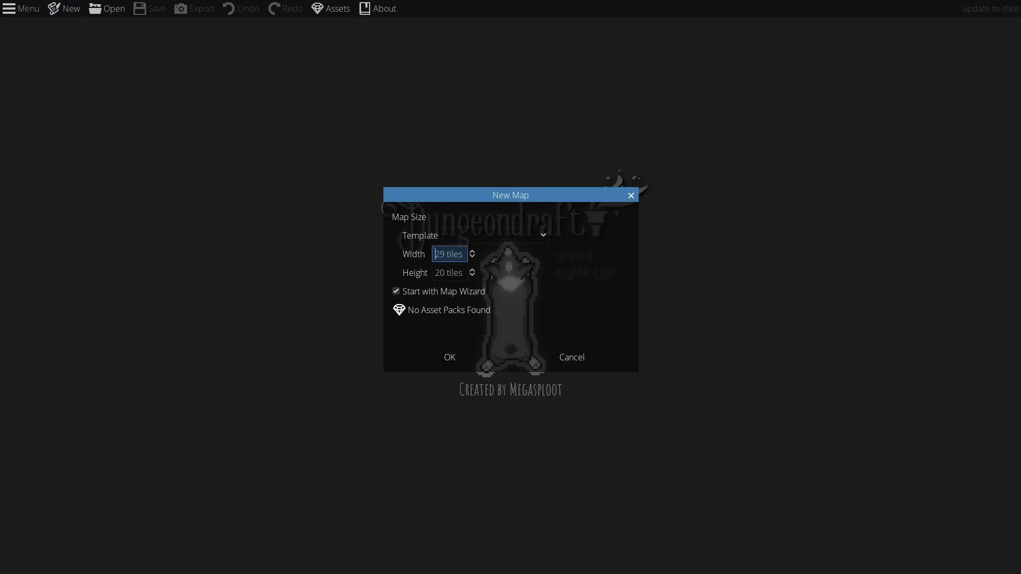
{"action": "scroll", "coordinate": [472, 254], "scroll_direction": "up", "scroll_amount": 3}
{"action": "scroll", "coordinate": [472, 254], "scroll_direction": "down", "scroll_amount": 4}
{"action": "left_click", "coordinate": [457, 359]}
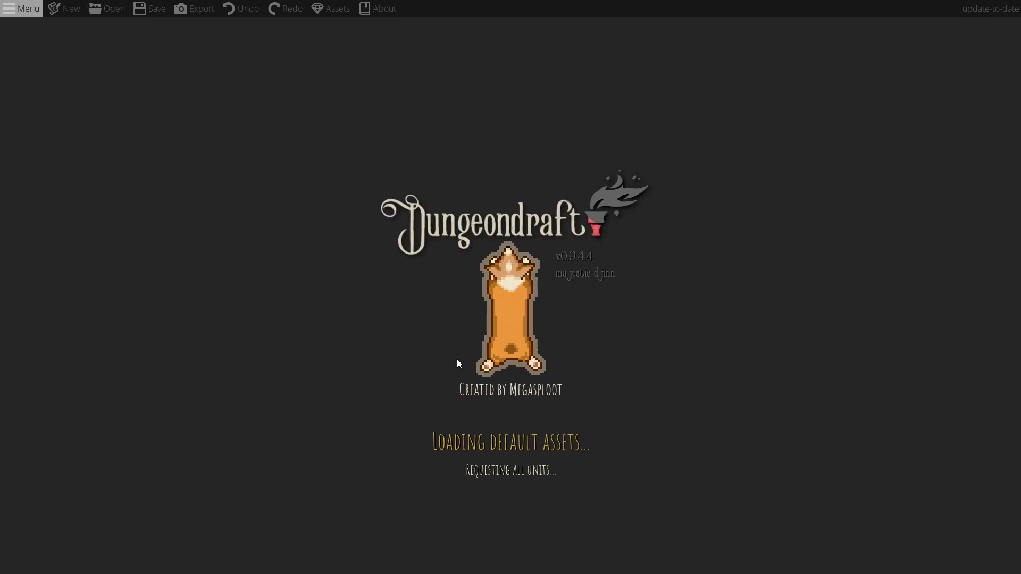
Step: Generate a random dungeon layout, regenerating several times until a suitable one appears
{"action": "scroll", "coordinate": [393, 263], "scroll_direction": "down", "scroll_amount": 1}
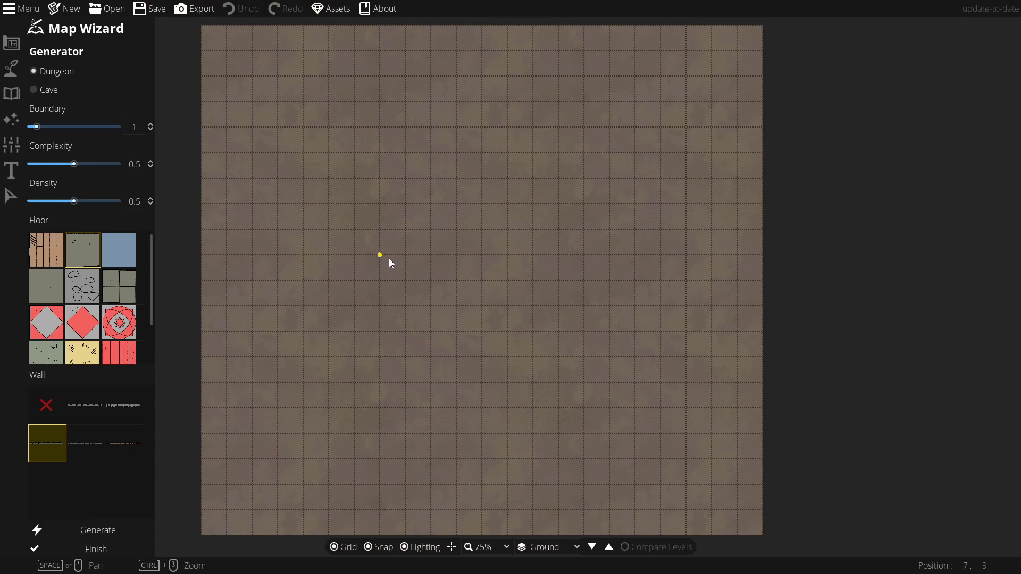
{"action": "left_click_drag", "start_coordinate": [388, 259], "coordinate": [433, 254]}
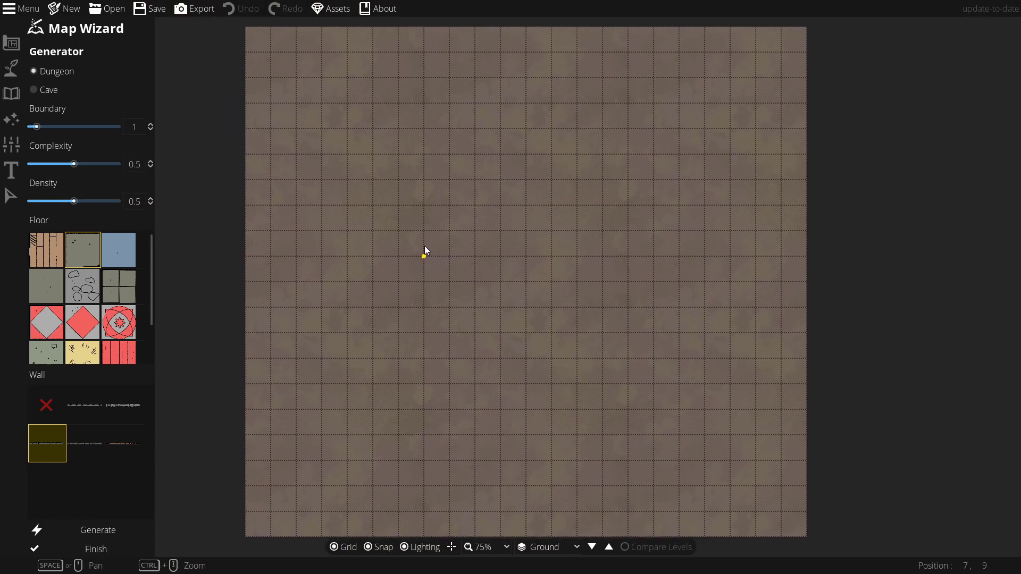
{"action": "left_click", "coordinate": [93, 536]}
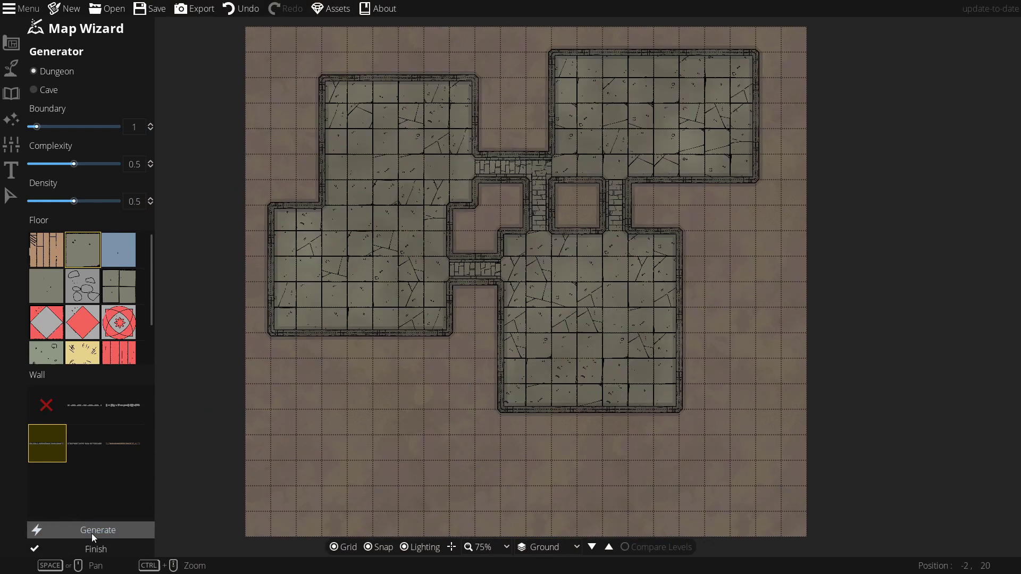
{"action": "left_click", "coordinate": [94, 531]}
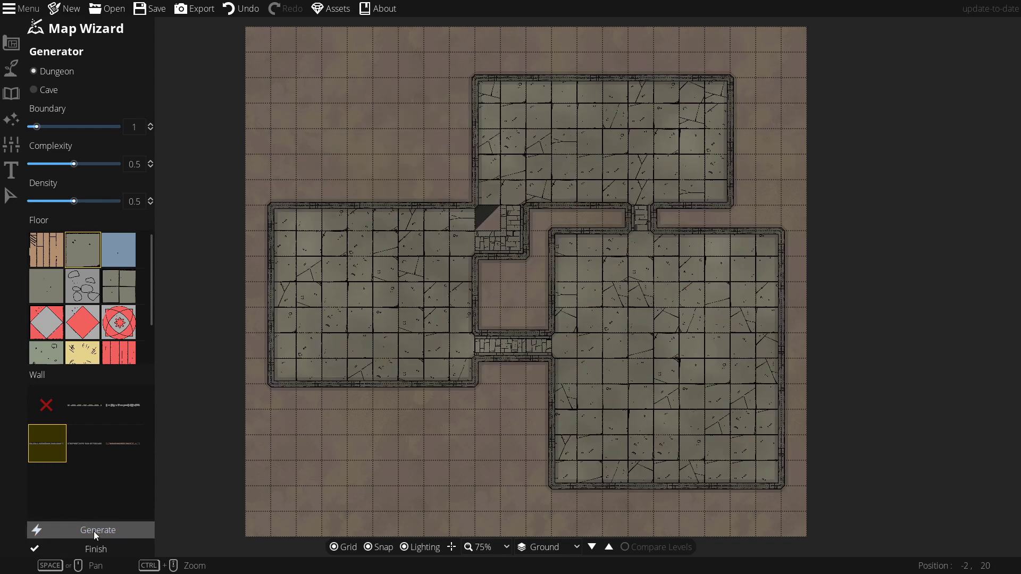
{"action": "left_click", "coordinate": [93, 532]}
{"action": "left_click", "coordinate": [94, 532]}
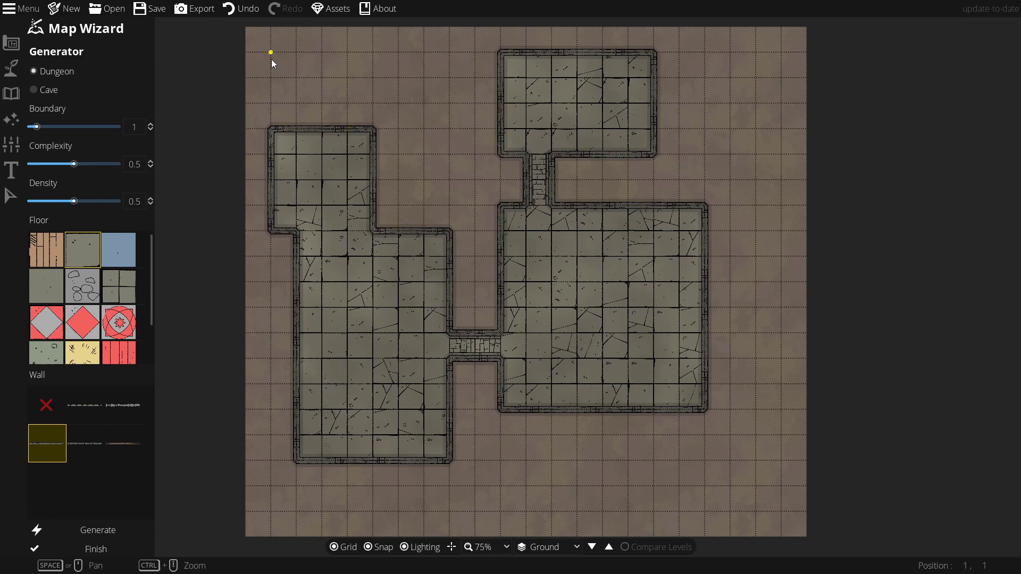
Step: Keep the layout and set up the Scatter Tool with several rubble assets at spread 2.63
{"action": "left_click", "coordinate": [100, 550]}
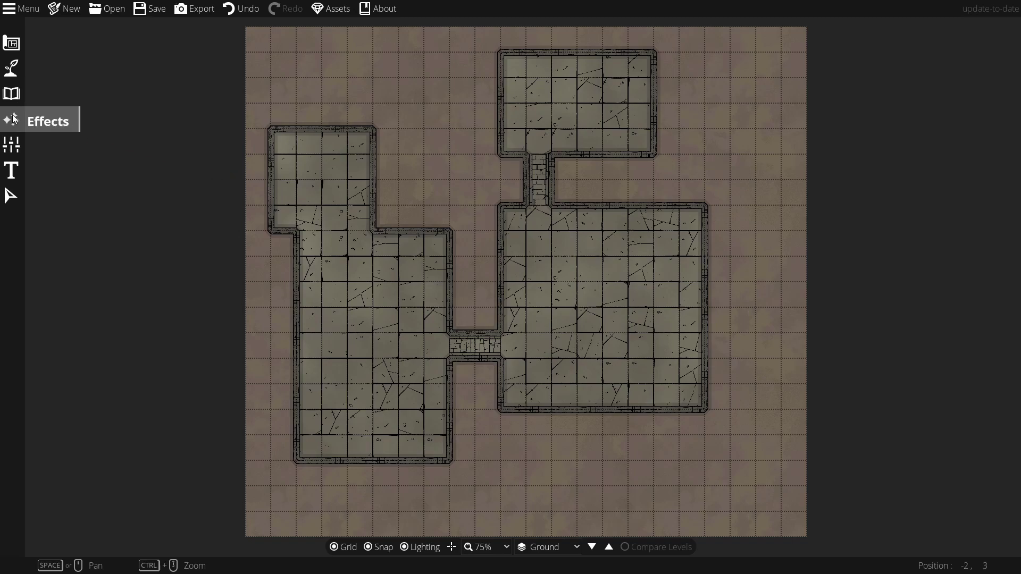
{"action": "left_click", "coordinate": [11, 94]}
{"action": "left_click", "coordinate": [35, 89]}
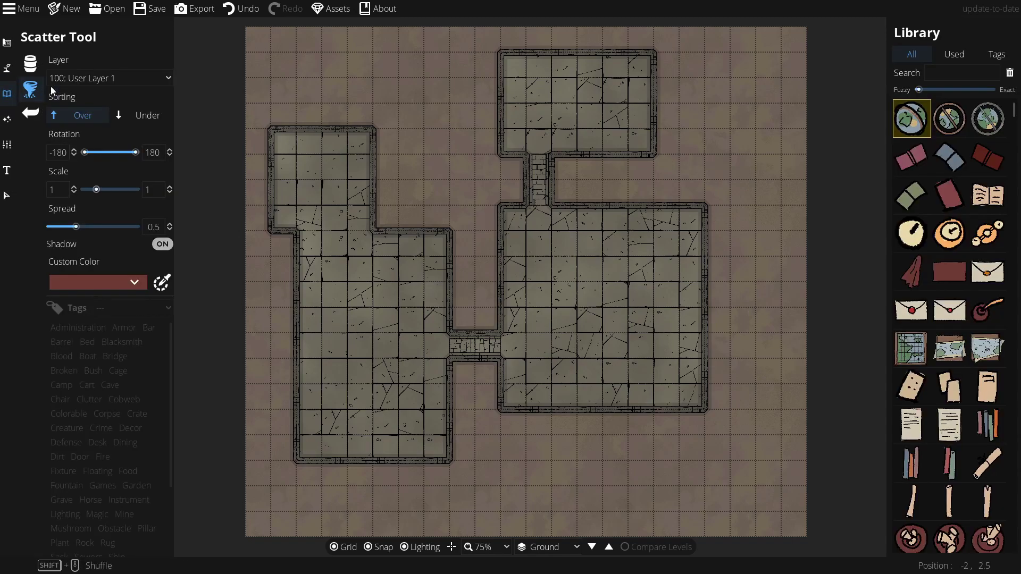
{"action": "left_click", "coordinate": [944, 74]}
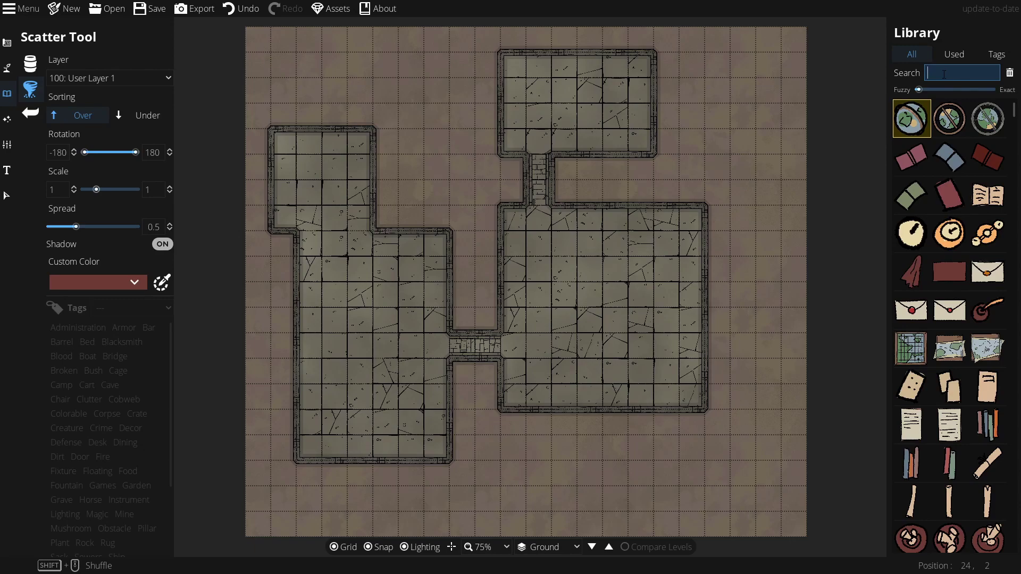
{"action": "type", "text": "rubble"}
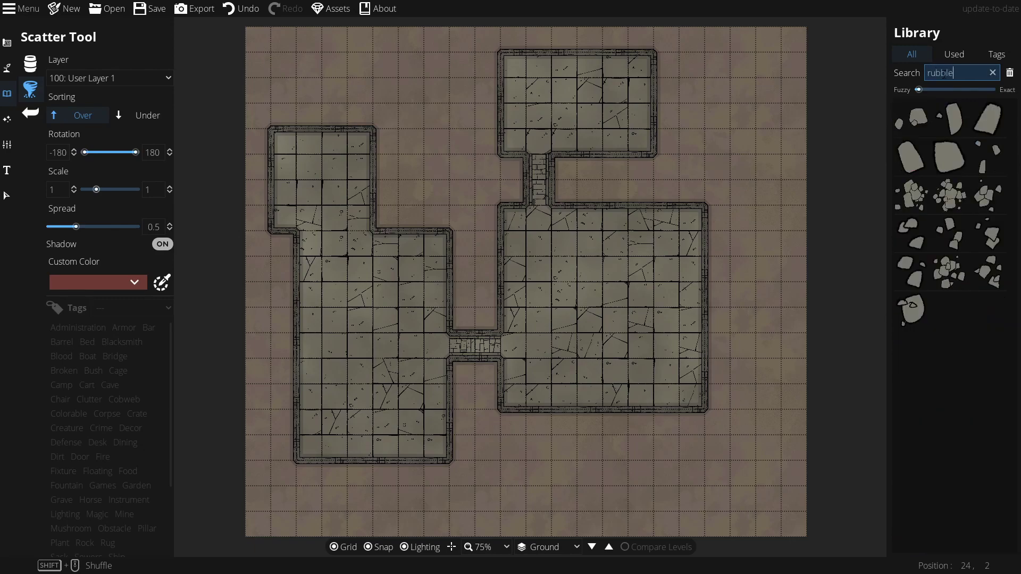
{"action": "left_click", "coordinate": [911, 195]}
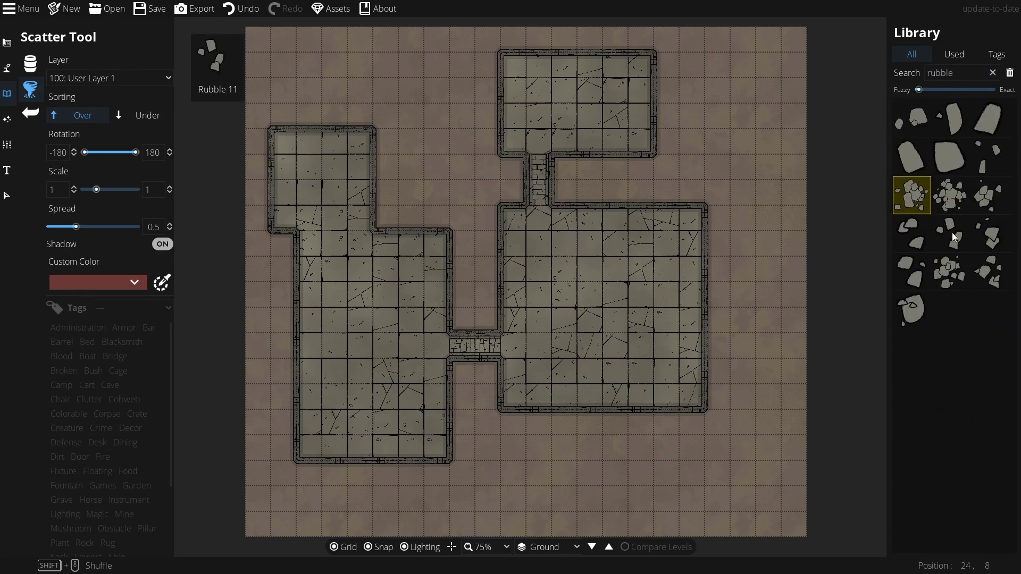
{"action": "left_click", "coordinate": [938, 273], "text": "shift"}
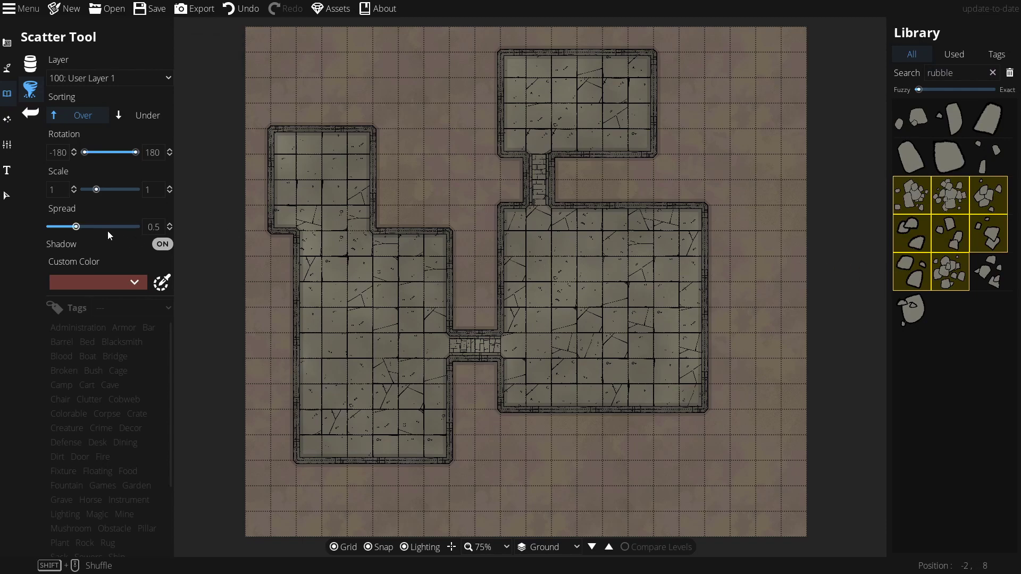
{"action": "left_click_drag", "start_coordinate": [81, 225], "coordinate": [117, 226]}
Step: Scatter rubble clusters across the right, left and top rooms' floors
{"action": "left_click", "coordinate": [543, 242]}
{"action": "left_click", "coordinate": [597, 242]}
{"action": "left_click", "coordinate": [674, 273]}
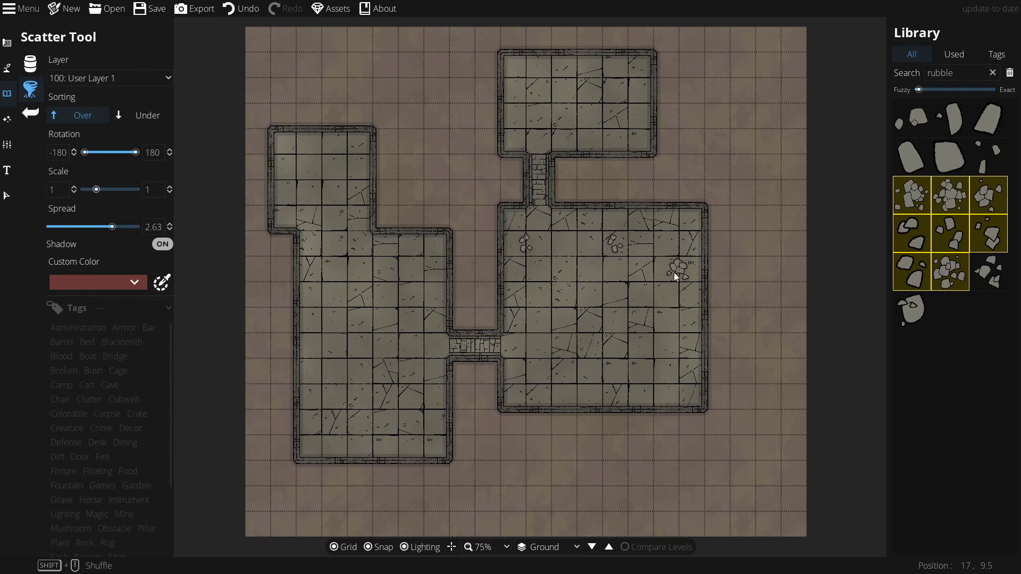
{"action": "left_click", "coordinate": [584, 372]}
{"action": "left_click", "coordinate": [413, 364]}
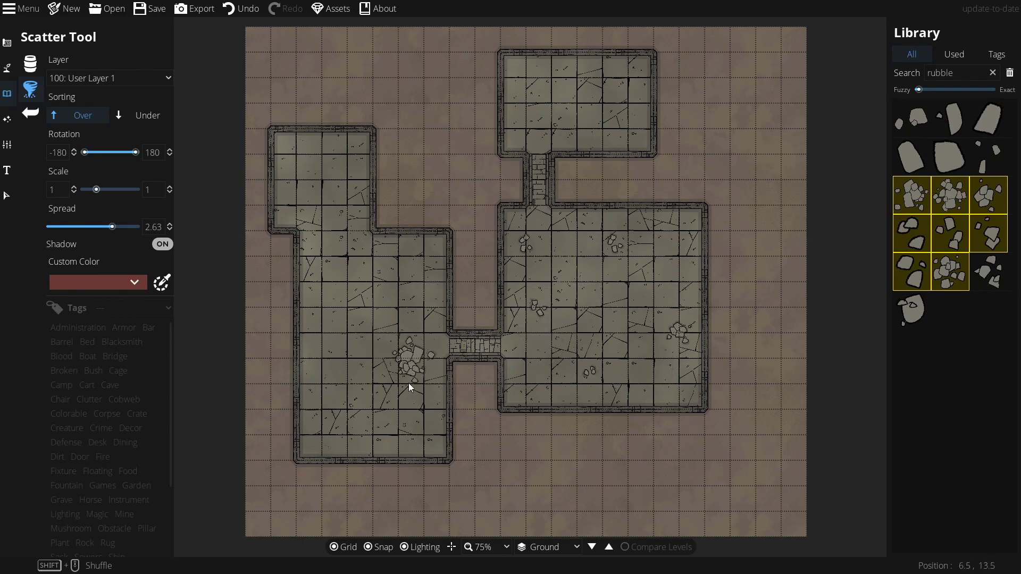
{"action": "left_click", "coordinate": [377, 416]}
{"action": "left_click", "coordinate": [324, 196]}
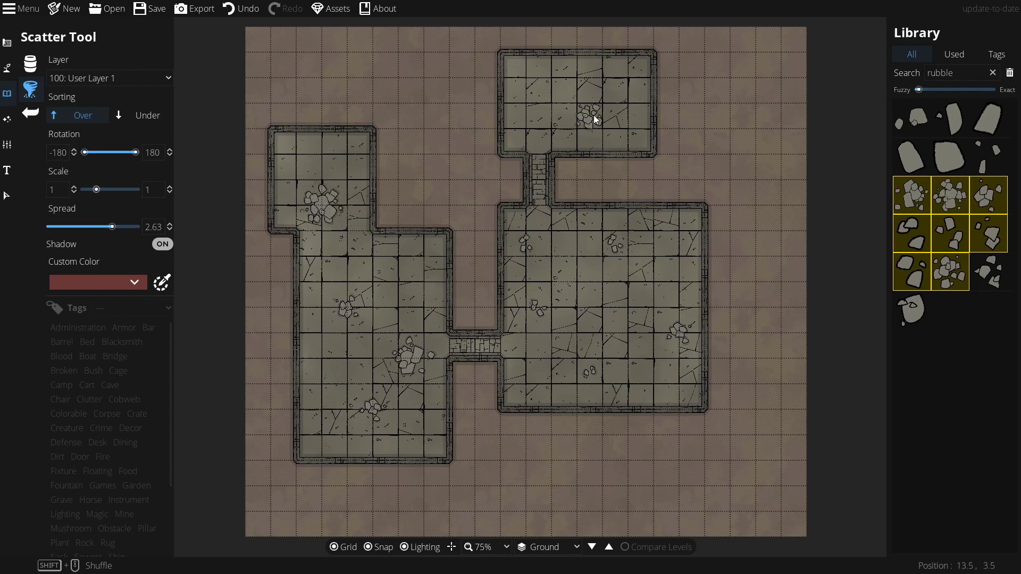
{"action": "left_click", "coordinate": [616, 120]}
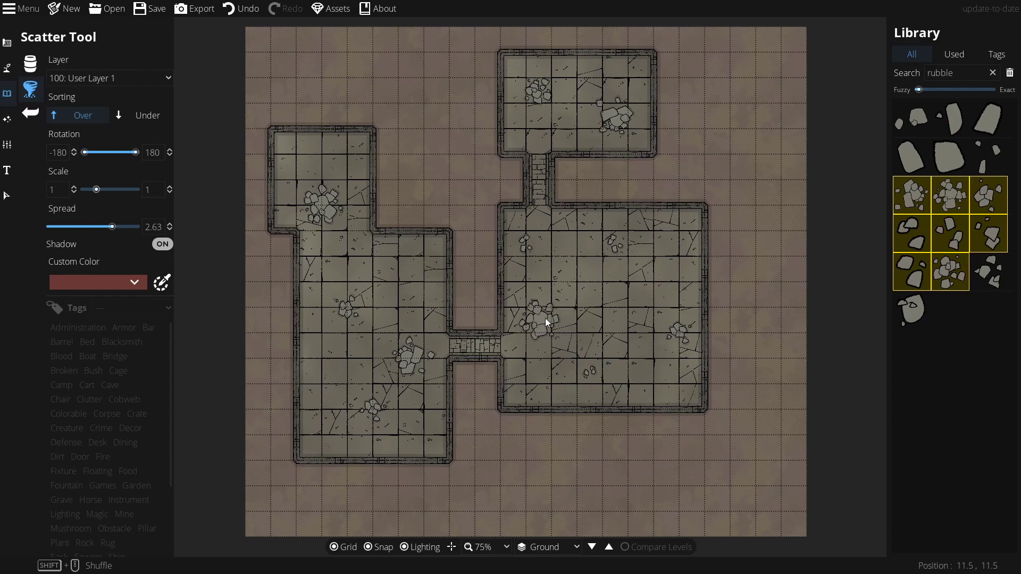
Step: Select the lit wall torch asset in the Object Tool with grid snapping off
{"action": "left_click", "coordinate": [25, 65]}
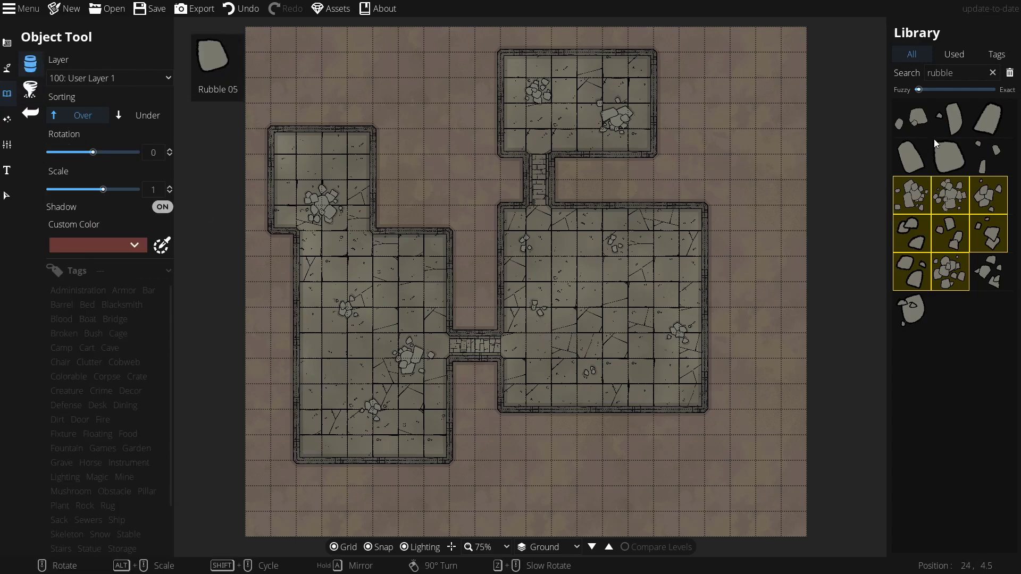
{"action": "double_click", "coordinate": [953, 72]}
{"action": "type", "text": "torch"}
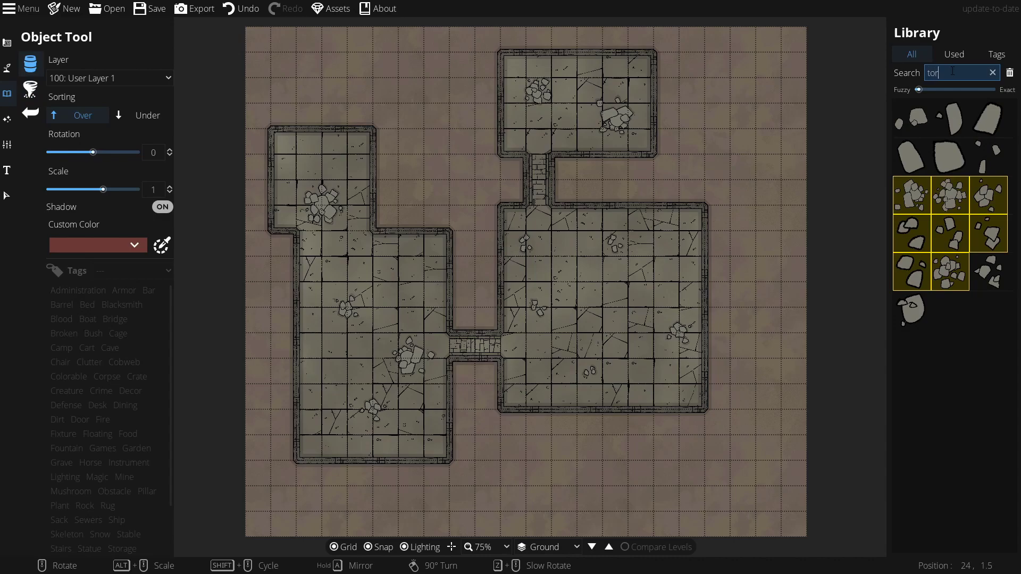
{"action": "left_click", "coordinate": [956, 117]}
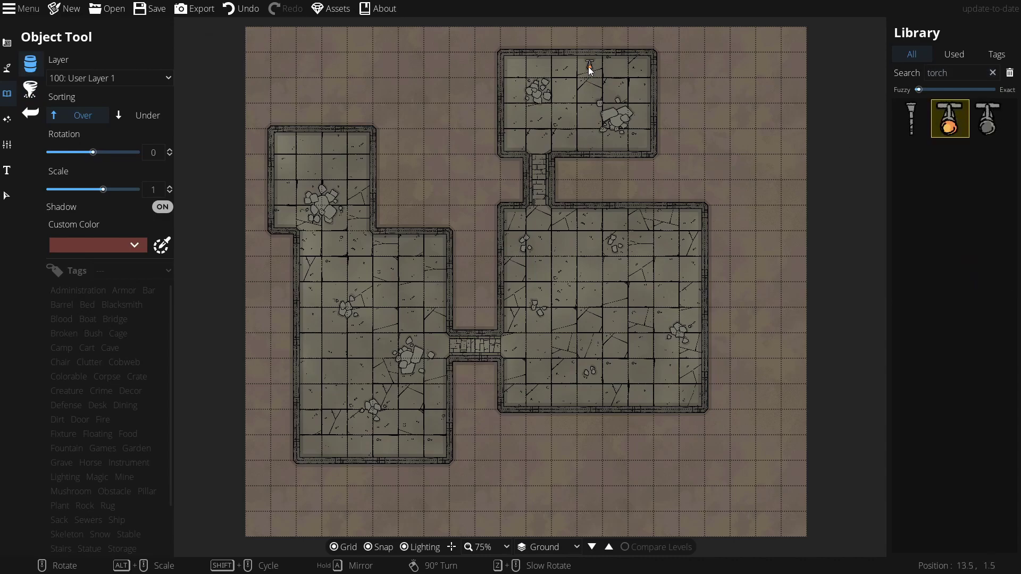
{"action": "key", "text": "s"}
Step: Mount two torches on the top room's wall and a rotated one on the right room's wall
{"action": "left_click", "coordinate": [615, 60]}
{"action": "left_click", "coordinate": [541, 61]}
{"action": "scroll", "coordinate": [665, 301], "scroll_direction": "down", "scroll_amount": 6}
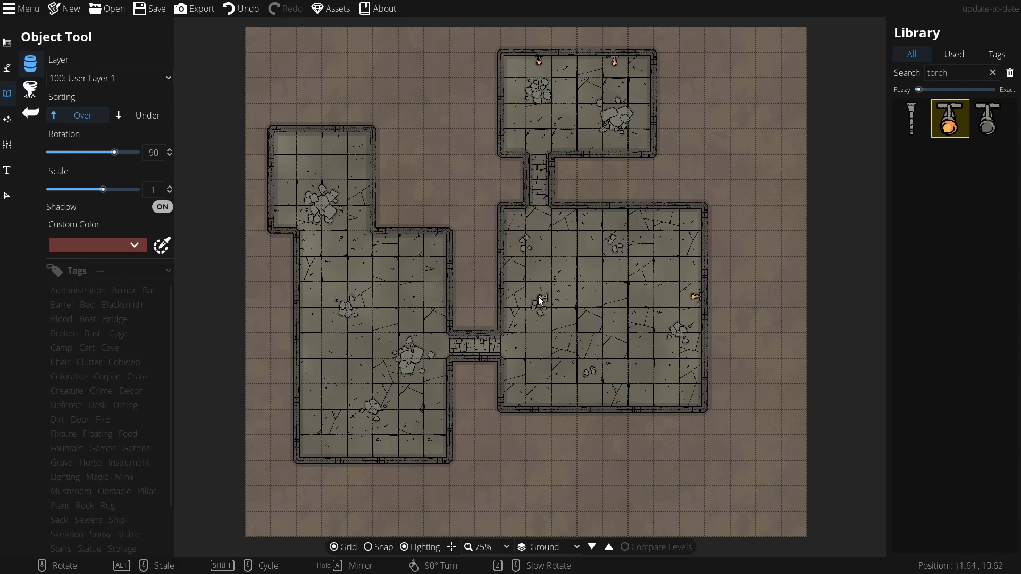
{"action": "scroll", "coordinate": [515, 294], "scroll_direction": "up", "scroll_amount": 12}
{"action": "left_click", "coordinate": [509, 294]}
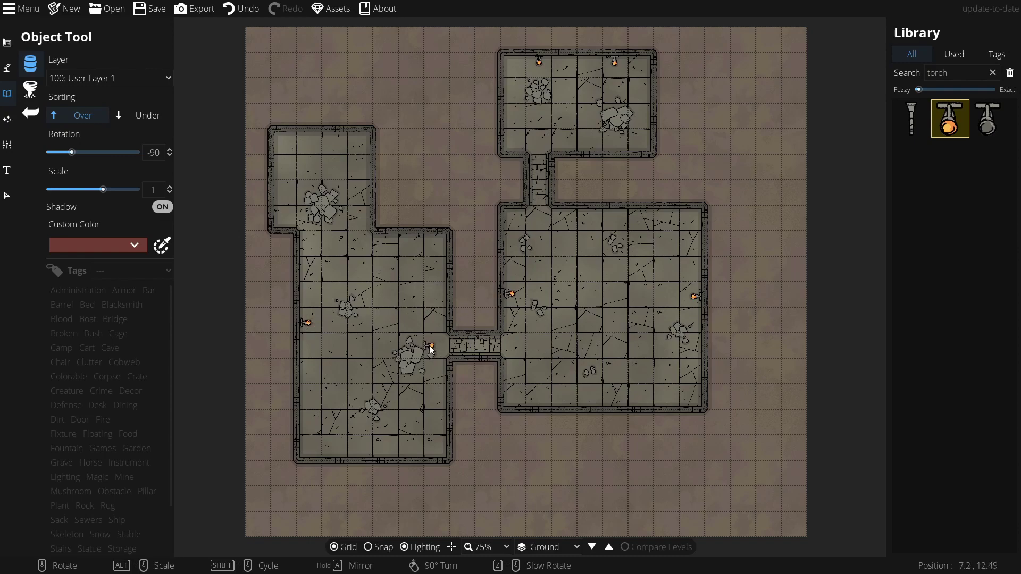
{"action": "scroll", "coordinate": [381, 436], "scroll_direction": "up", "scroll_amount": 6}
{"action": "scroll", "coordinate": [324, 156], "scroll_direction": "down", "scroll_amount": 12}
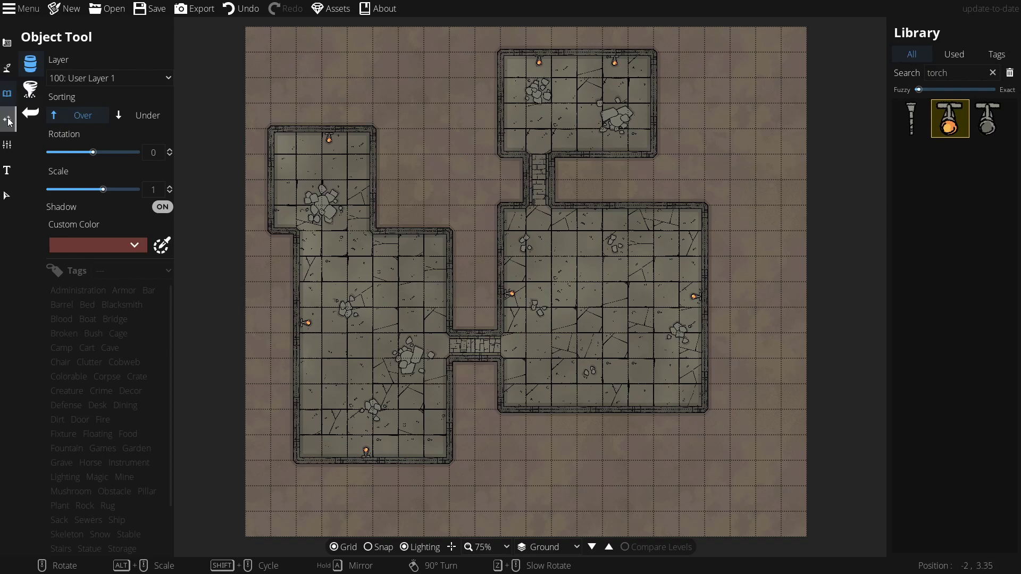
Step: Add range 5, intensity 1 lights at the torches in the left, right and top rooms
{"action": "left_click", "coordinate": [9, 143]}
{"action": "left_click", "coordinate": [7, 120]}
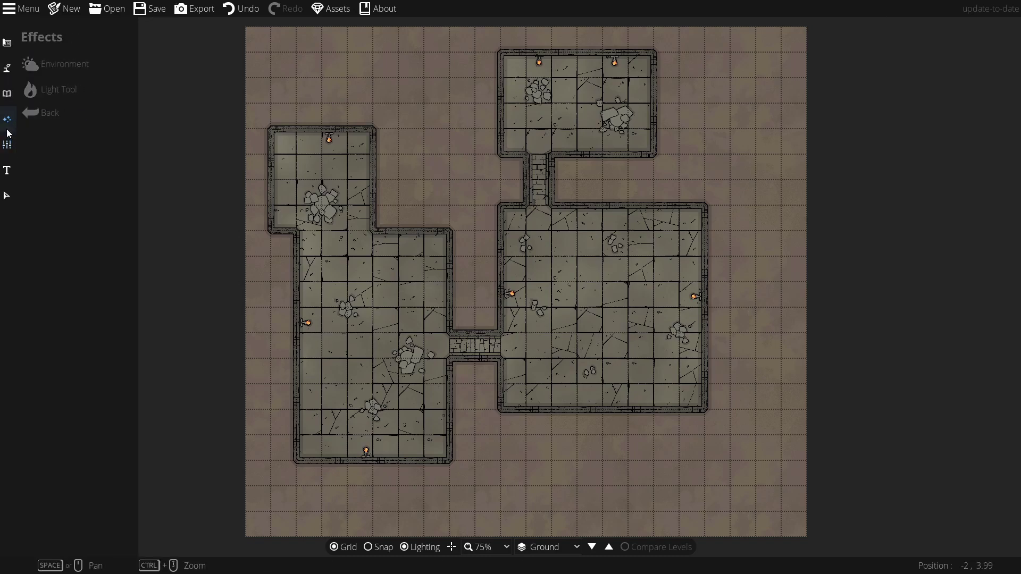
{"action": "left_click", "coordinate": [65, 88]}
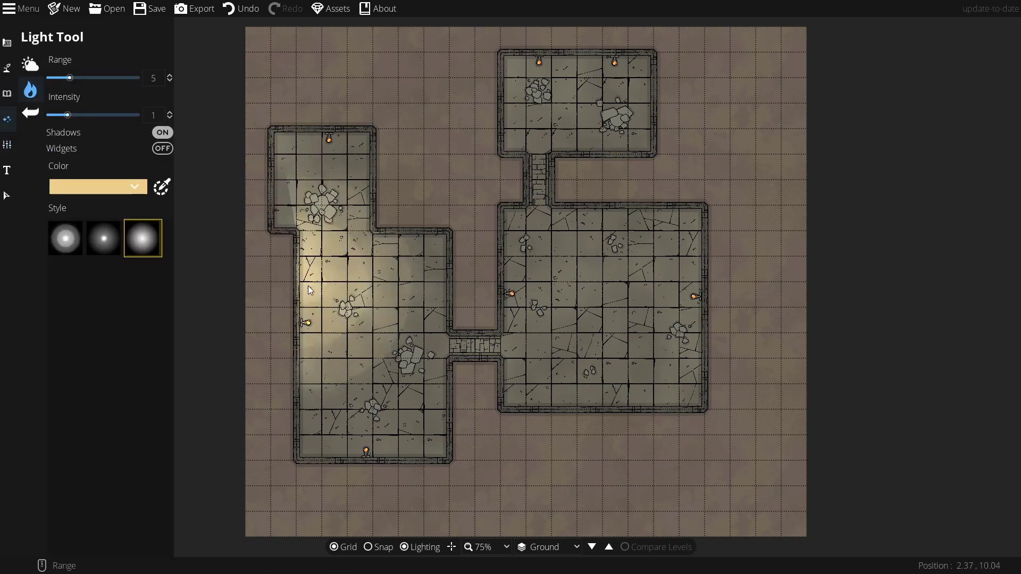
{"action": "left_click", "coordinate": [366, 450]}
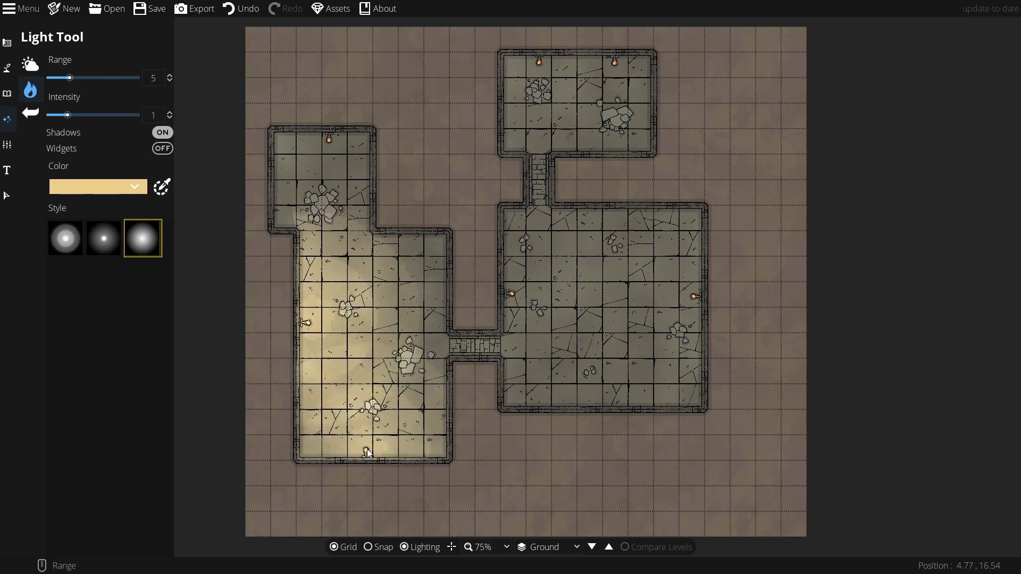
{"action": "left_click", "coordinate": [328, 154]}
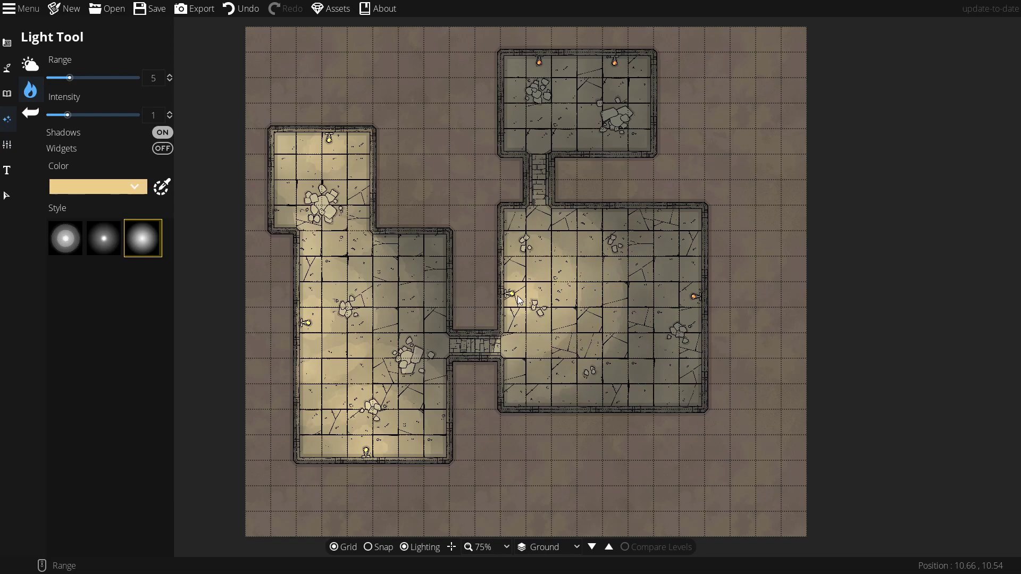
{"action": "left_click", "coordinate": [696, 296]}
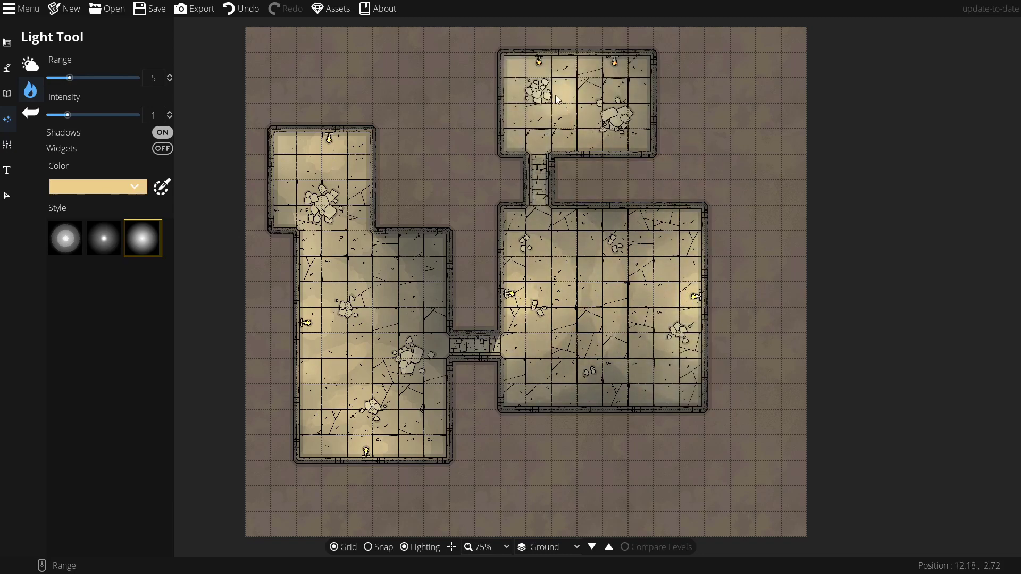
{"action": "left_click", "coordinate": [538, 72]}
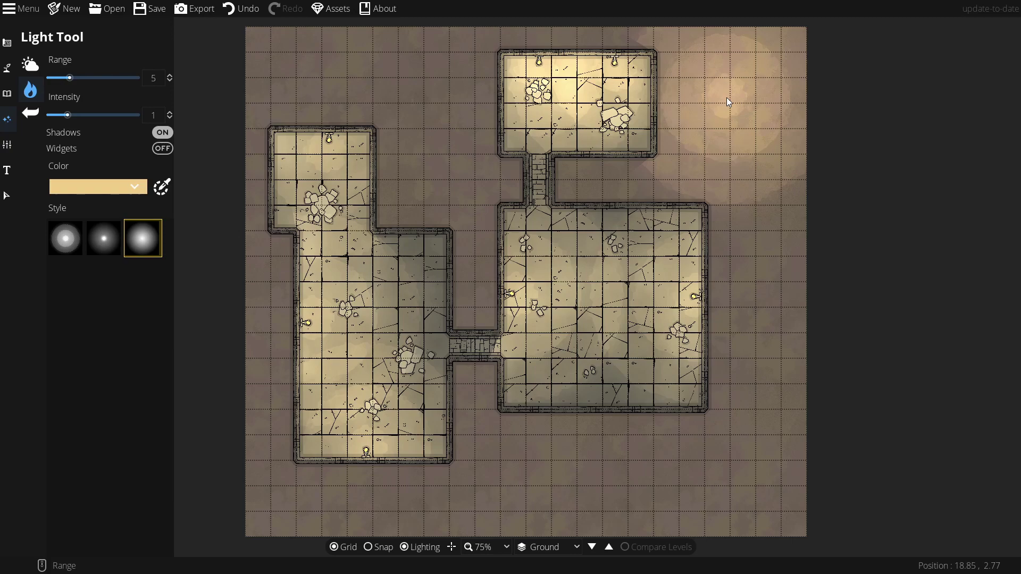
Step: Cut an open portal into the upper room's right wall near its top
{"action": "left_click", "coordinate": [7, 68]}
{"action": "left_click", "coordinate": [7, 45]}
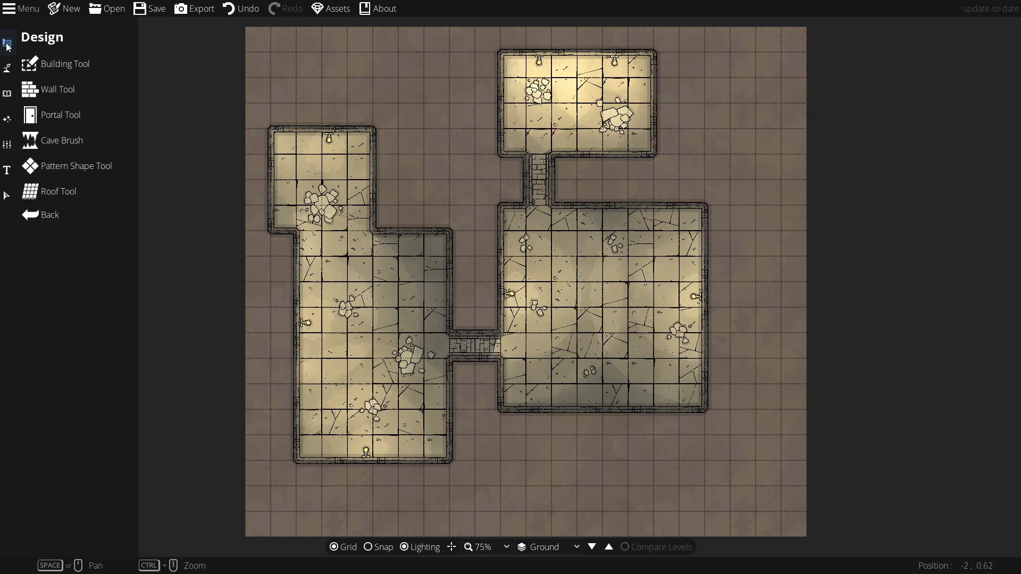
{"action": "left_click", "coordinate": [66, 118]}
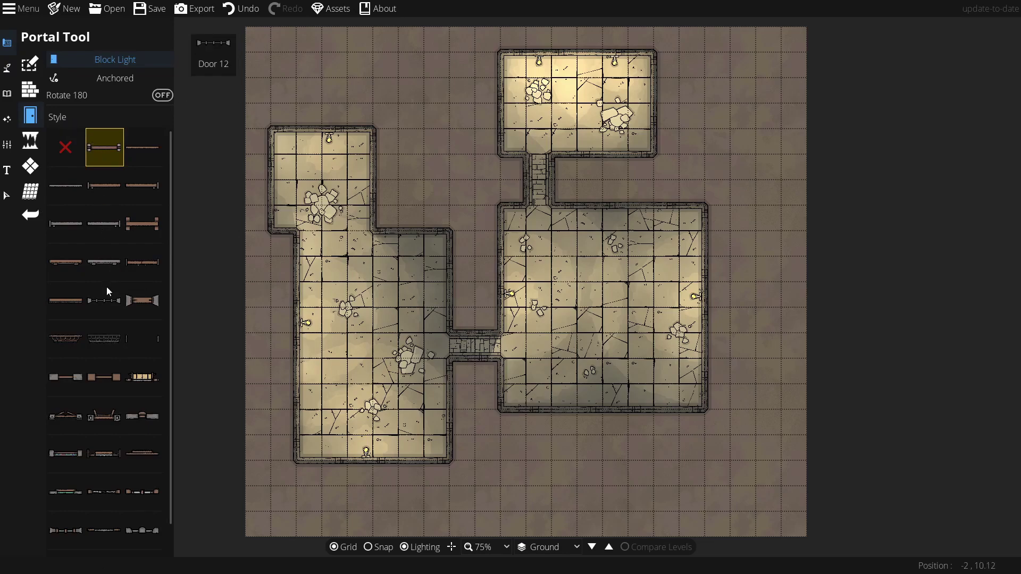
{"action": "left_click", "coordinate": [107, 300]}
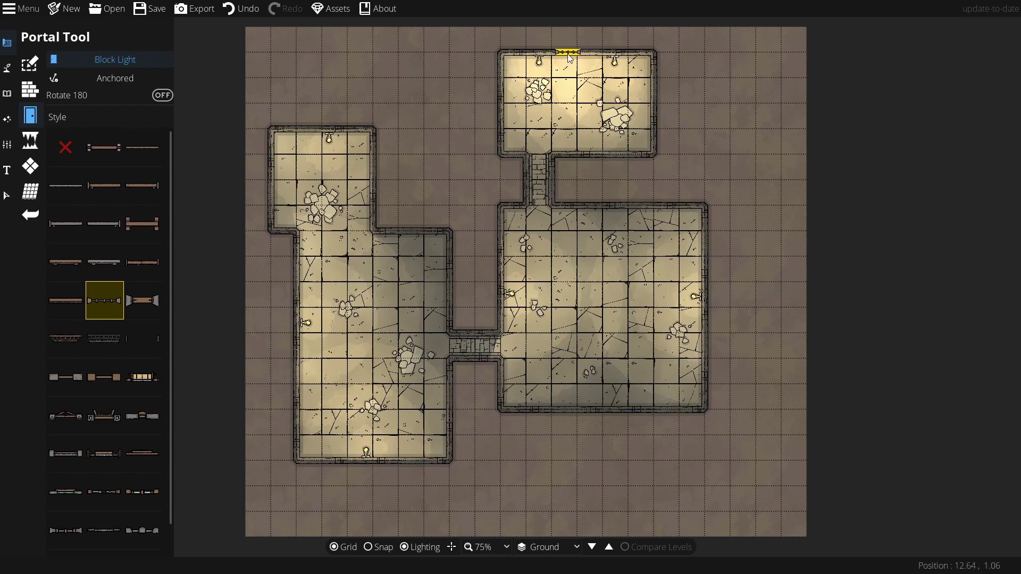
{"action": "left_click", "coordinate": [655, 90]}
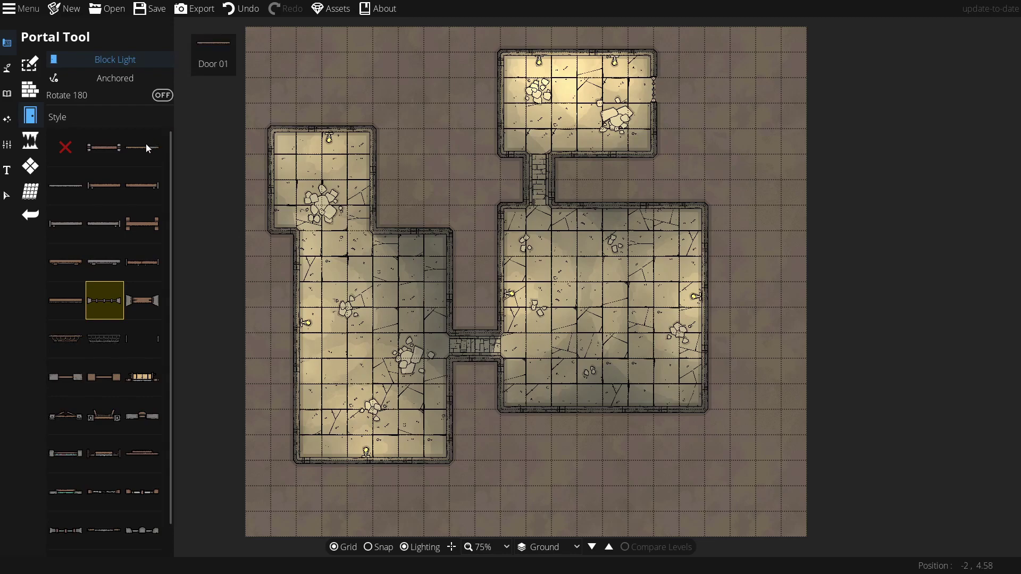
{"action": "left_click", "coordinate": [7, 120]}
{"action": "left_click", "coordinate": [7, 144]}
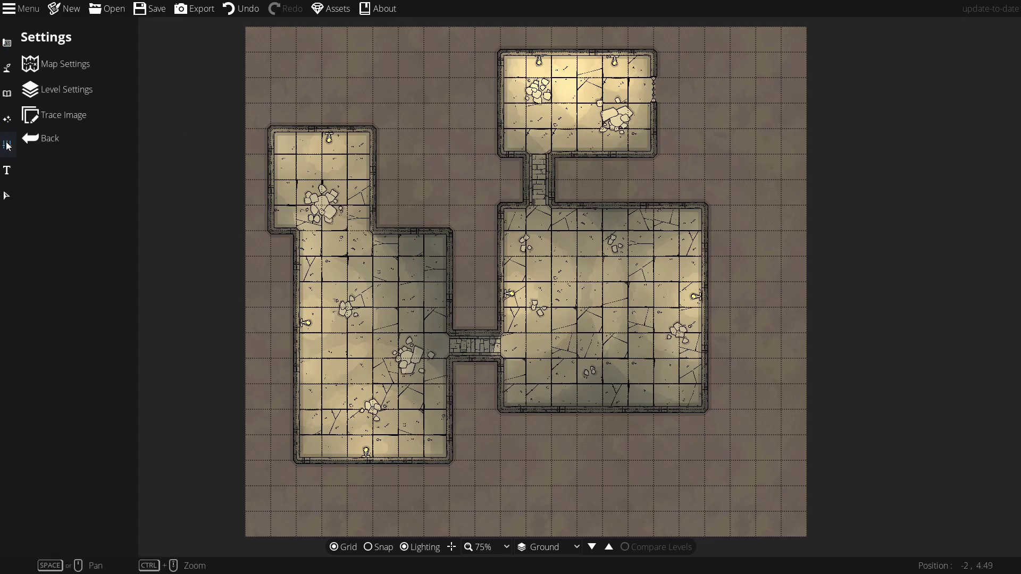
Step: Place the grey Stairs 10 asset, rotated 90°, outside the upper room's new doorway
{"action": "left_click", "coordinate": [7, 93]}
{"action": "left_click", "coordinate": [56, 64]}
{"action": "double_click", "coordinate": [944, 74]}
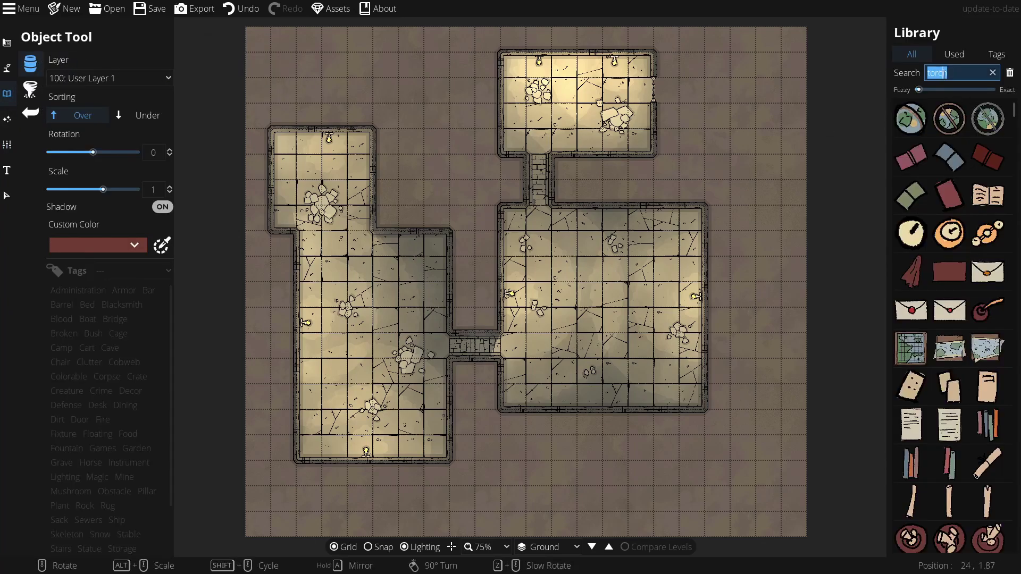
{"action": "type", "text": "Stair"}
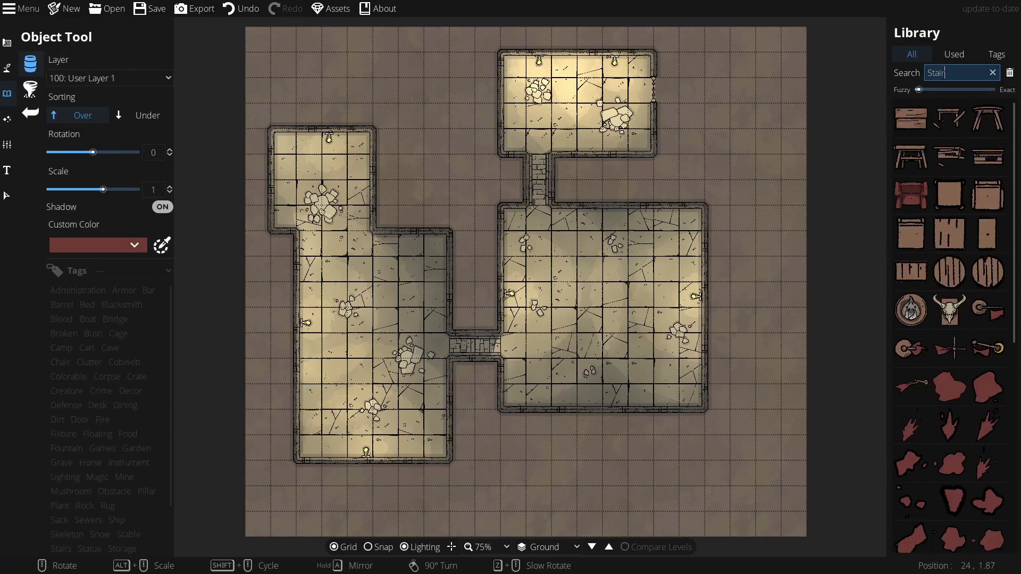
{"action": "scroll", "coordinate": [956, 209], "scroll_direction": "down", "scroll_amount": 3}
{"action": "scroll", "coordinate": [956, 210], "scroll_direction": "down", "scroll_amount": 1}
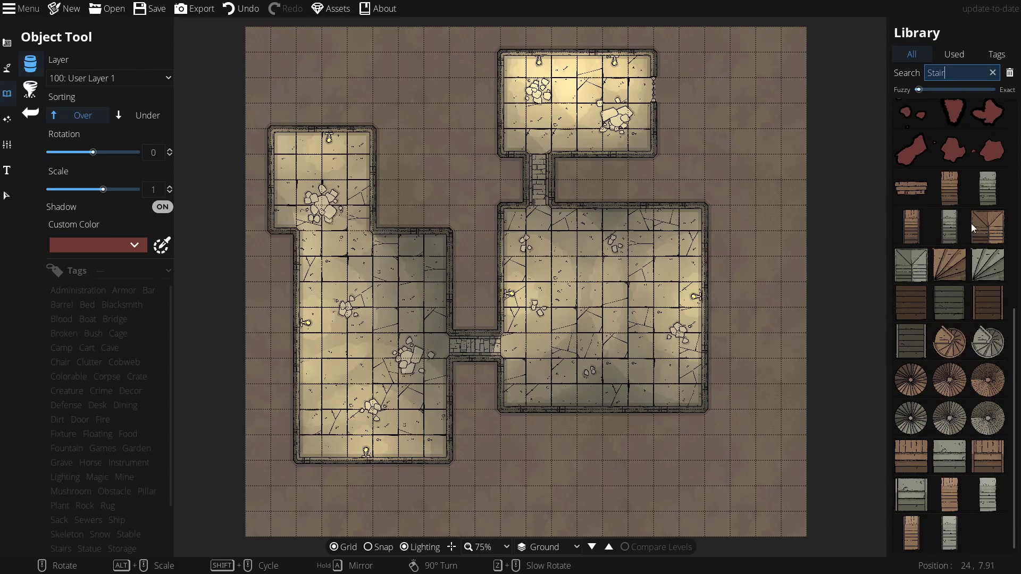
{"action": "left_click", "coordinate": [991, 193]}
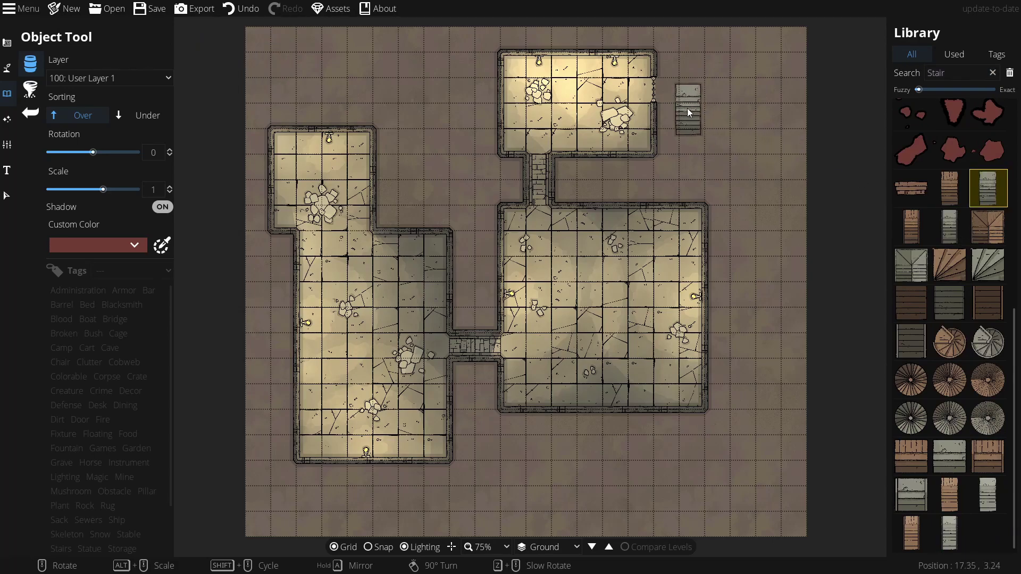
{"action": "scroll", "coordinate": [687, 108], "scroll_direction": "down", "scroll_amount": 5}
{"action": "scroll", "coordinate": [686, 104], "scroll_direction": "up", "scroll_amount": 11}
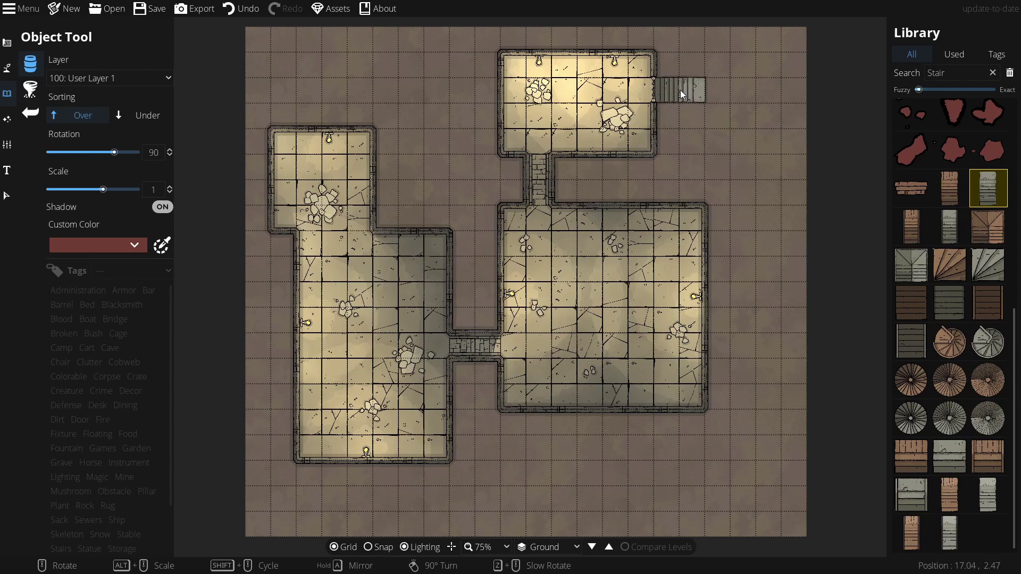
{"action": "left_click", "coordinate": [681, 90]}
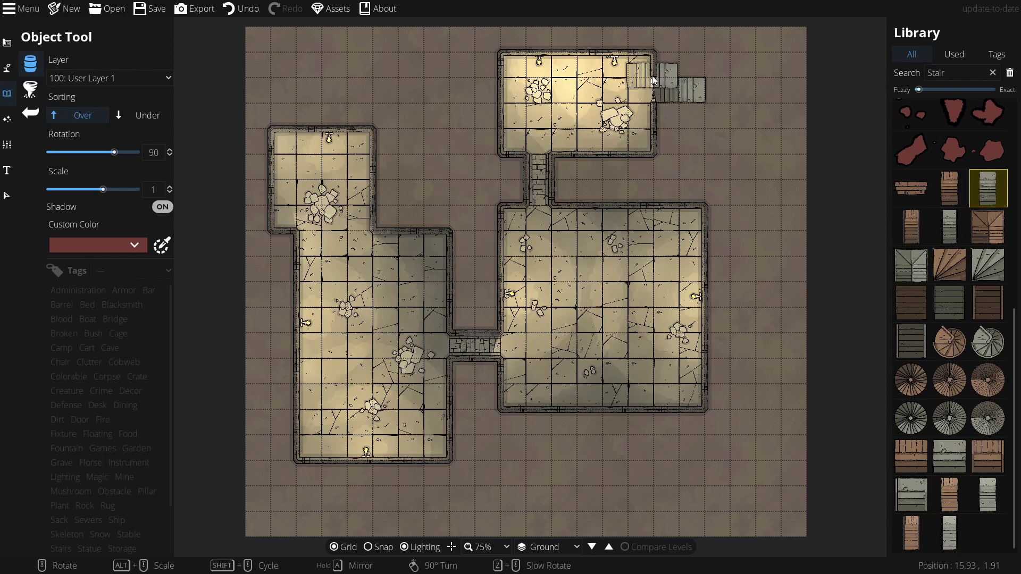
Step: Draw stone walls in a new wall style around the staircase outside the top room
{"action": "left_click", "coordinate": [8, 70]}
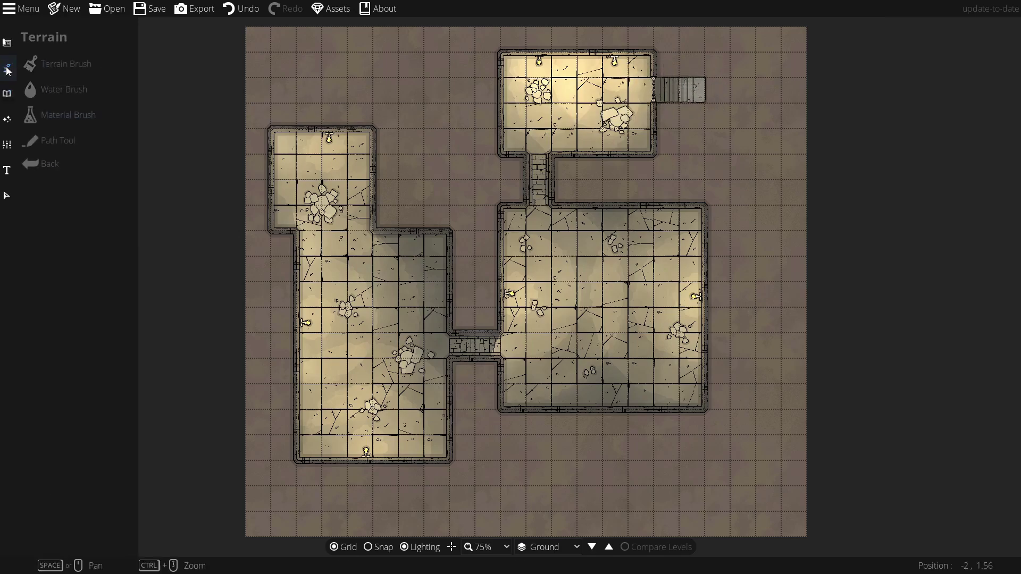
{"action": "left_click", "coordinate": [7, 43]}
{"action": "left_click", "coordinate": [57, 87]}
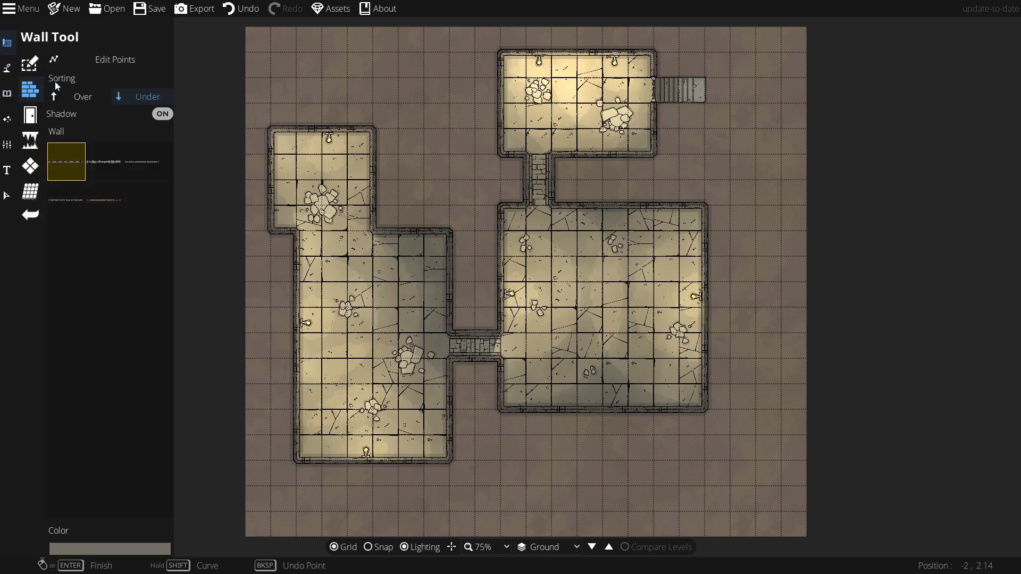
{"action": "left_click", "coordinate": [146, 165]}
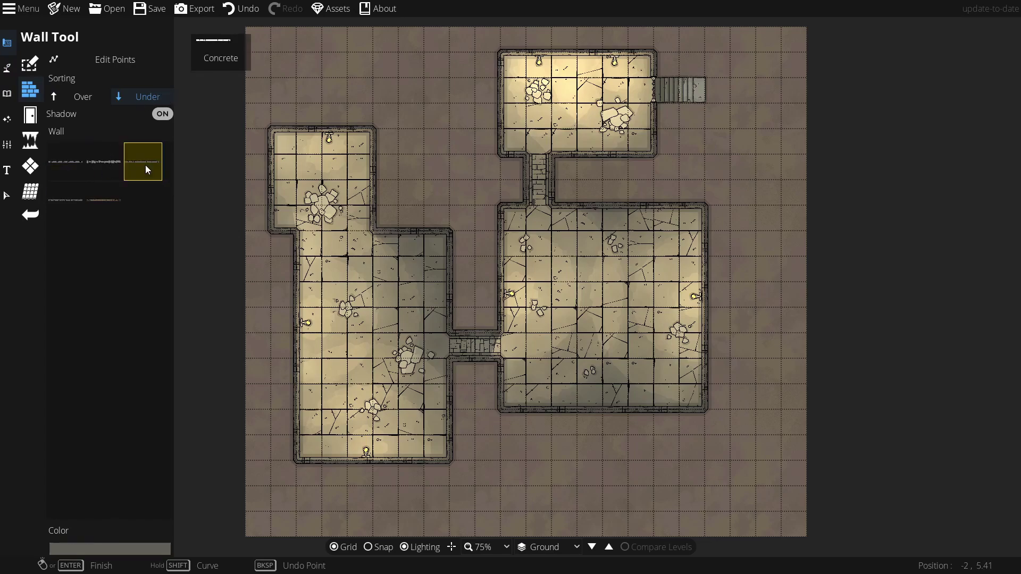
{"action": "left_click", "coordinate": [654, 79]}
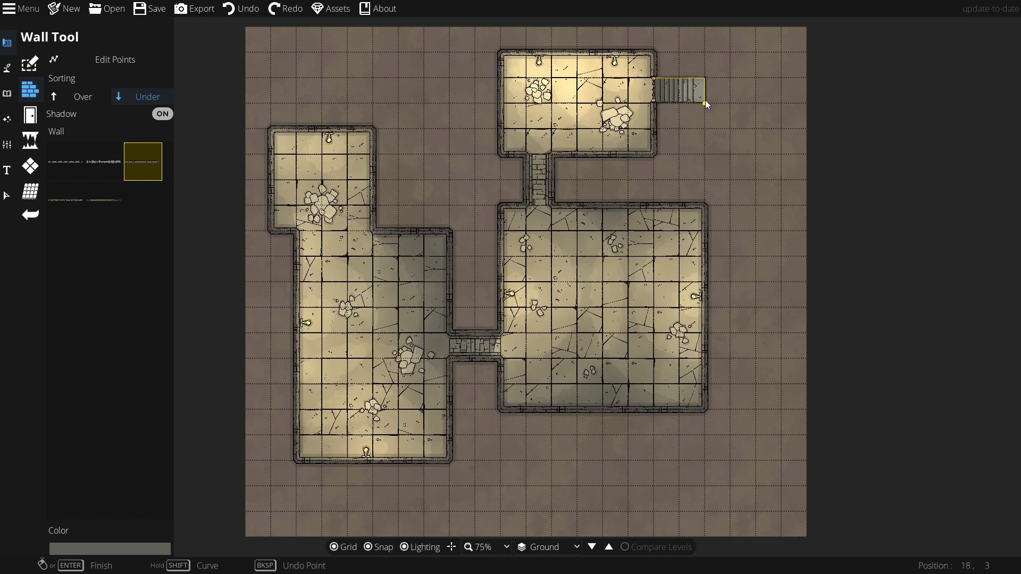
{"action": "left_click", "coordinate": [655, 104]}
{"action": "right_click", "coordinate": [655, 103]}
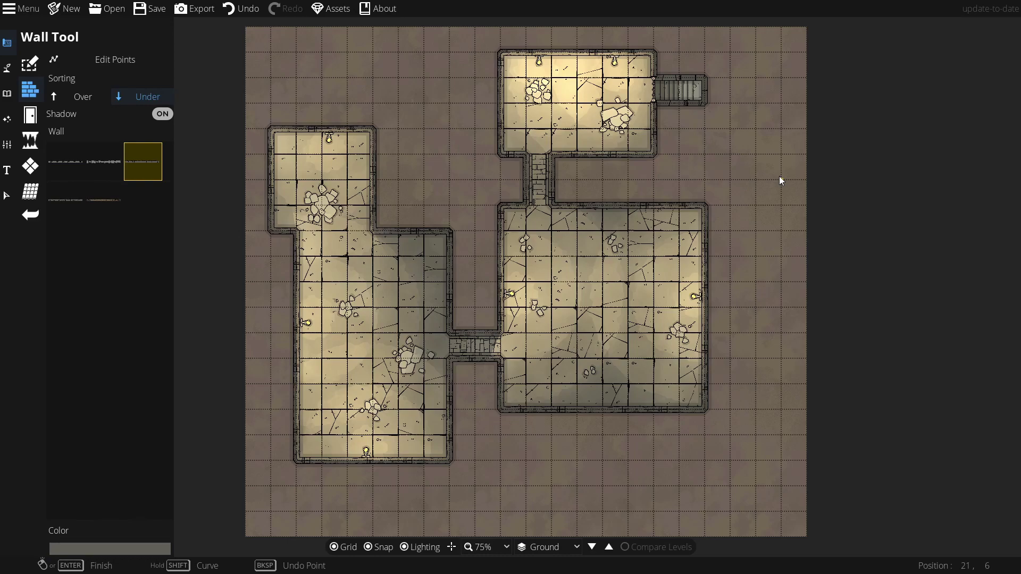
Step: Export the map as the JPEG Dungeon.jpg and switch to the Owlbear Rodeo tabletop
{"action": "left_click", "coordinate": [198, 12]}
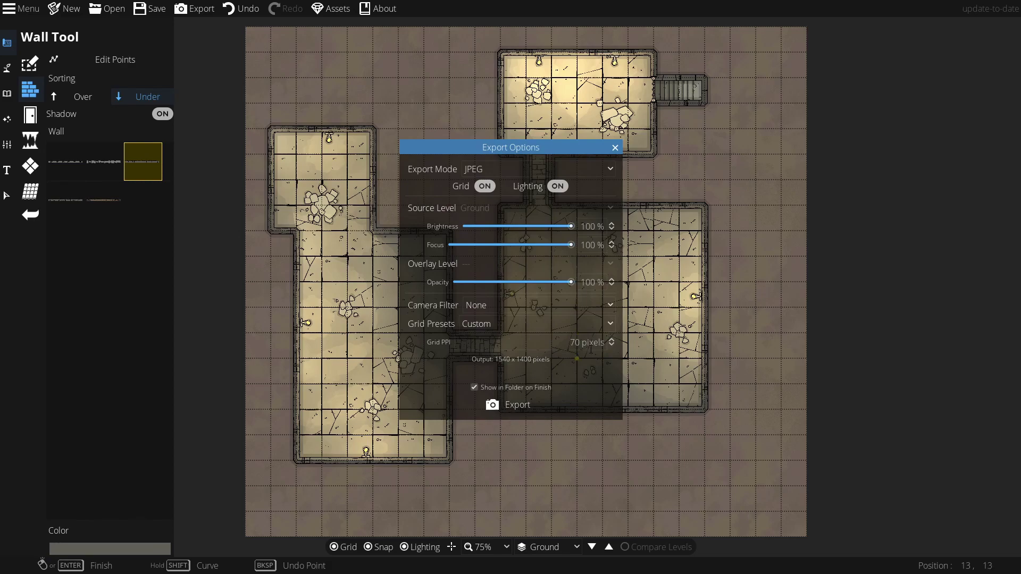
{"action": "left_click", "coordinate": [509, 407]}
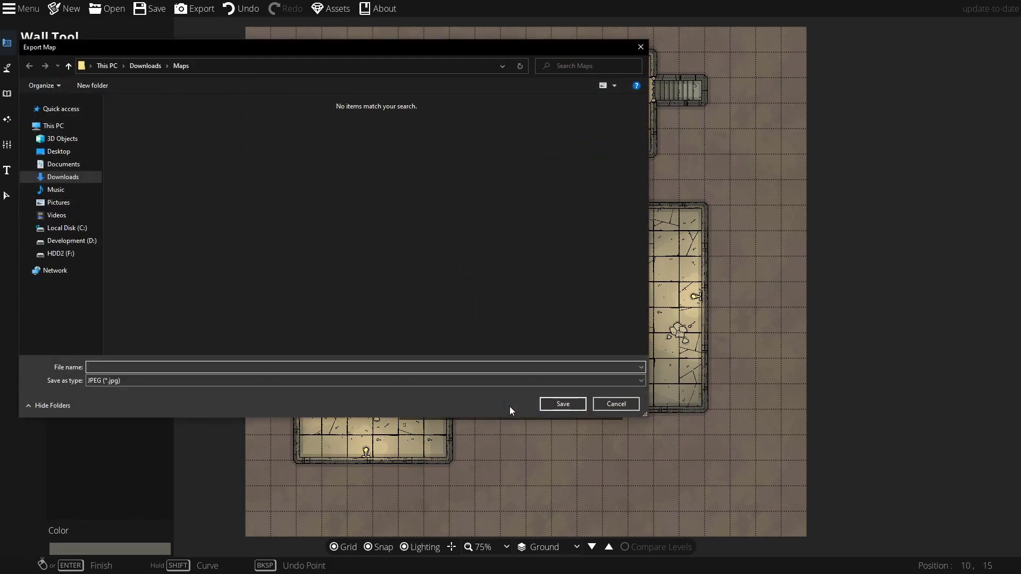
{"action": "type", "text": "Dungeon"}
{"action": "left_click", "coordinate": [560, 402]}
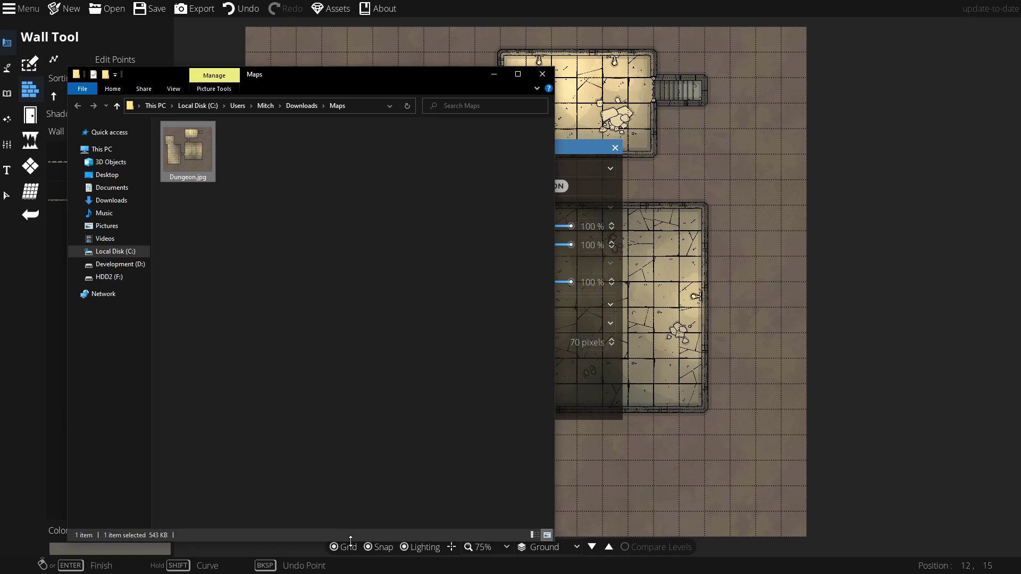
{"action": "key", "text": "alt"}
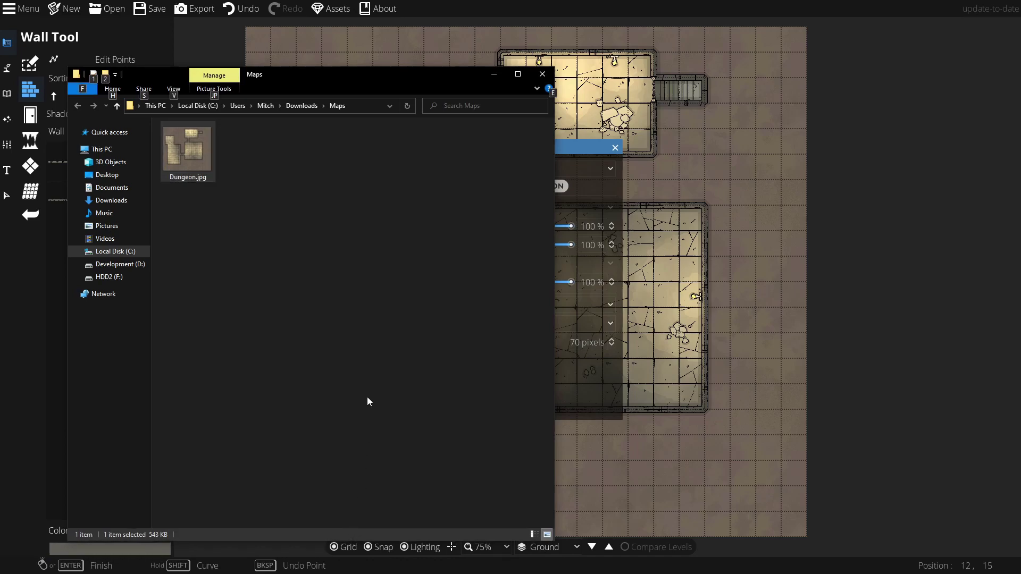
{"action": "key", "text": "alt+Tab"}
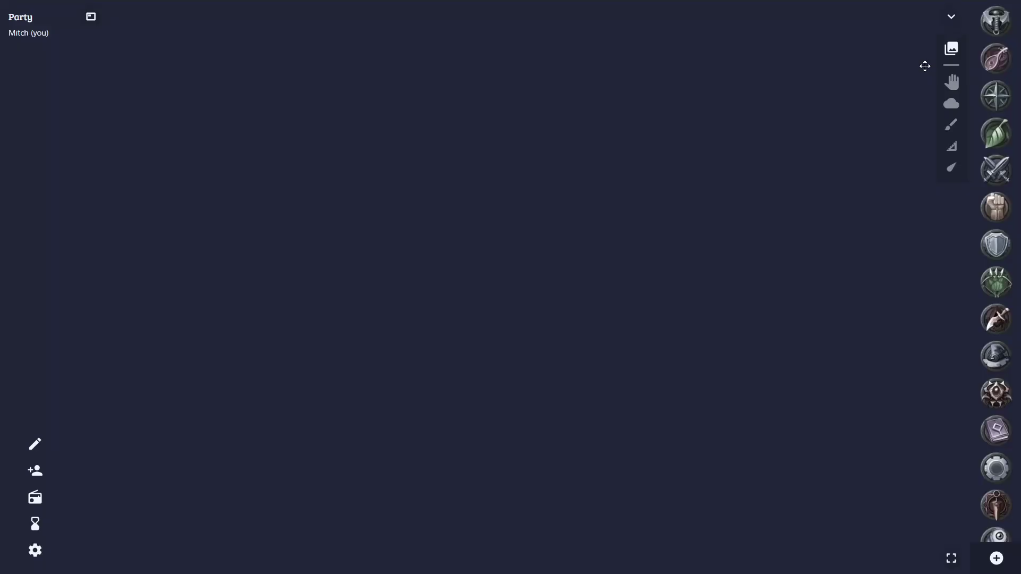
Step: Import Dungeon.jpg from the Maps folder and load it onto the tabletop at 22x20
{"action": "left_click", "coordinate": [952, 52]}
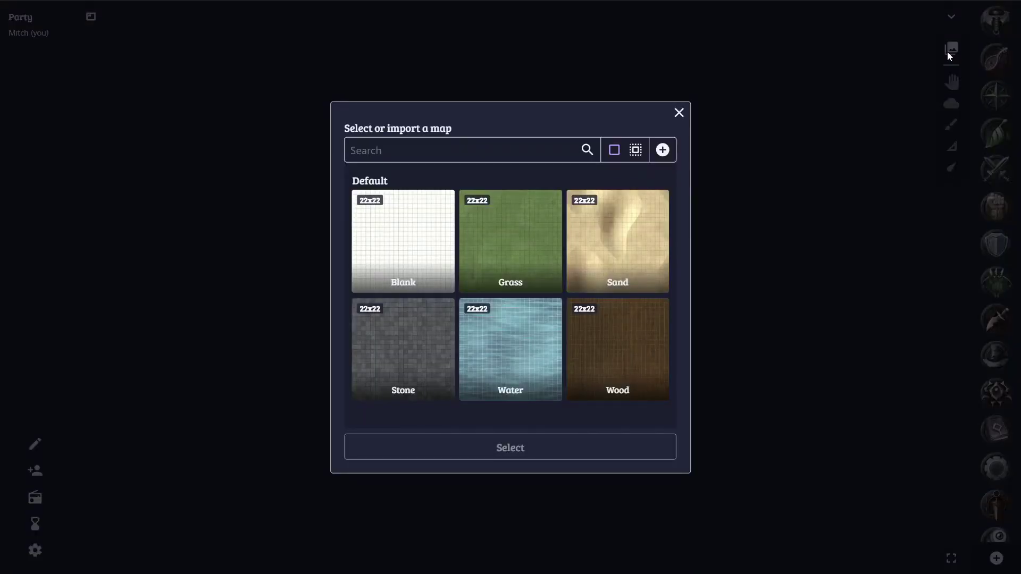
{"action": "key", "text": "alt+Tab"}
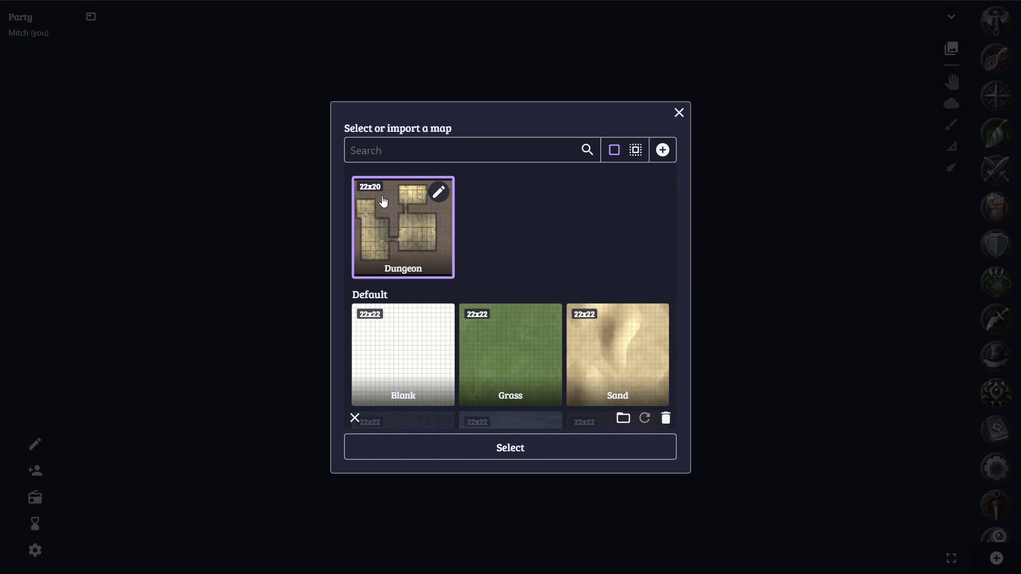
{"action": "left_click", "coordinate": [510, 451]}
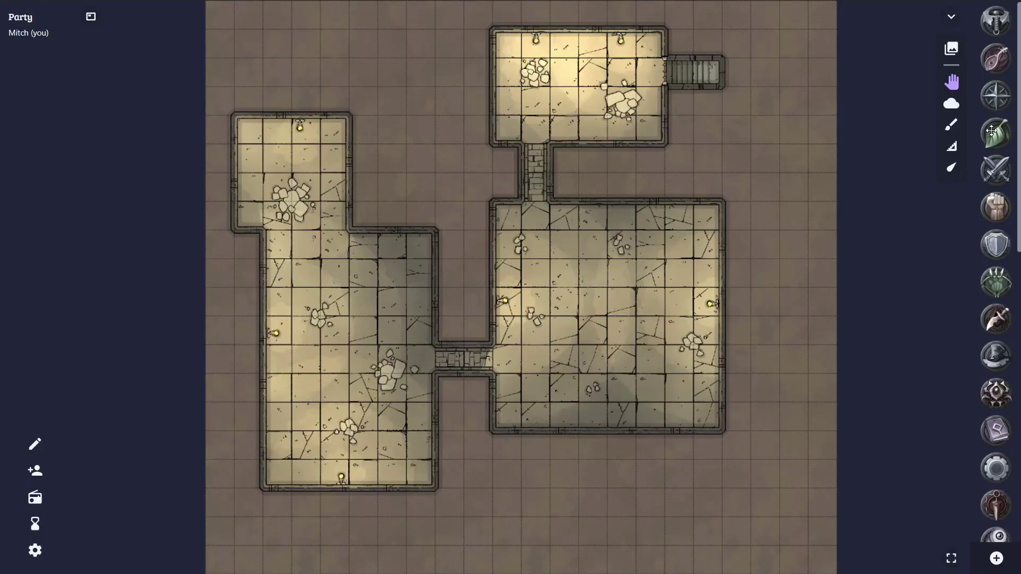
Step: Place helmet and purple hero tokens by the stairs, a ghost left and skulls right
{"action": "left_click_drag", "start_coordinate": [997, 24], "coordinate": [685, 72]}
{"action": "left_click_drag", "start_coordinate": [995, 60], "coordinate": [651, 74]}
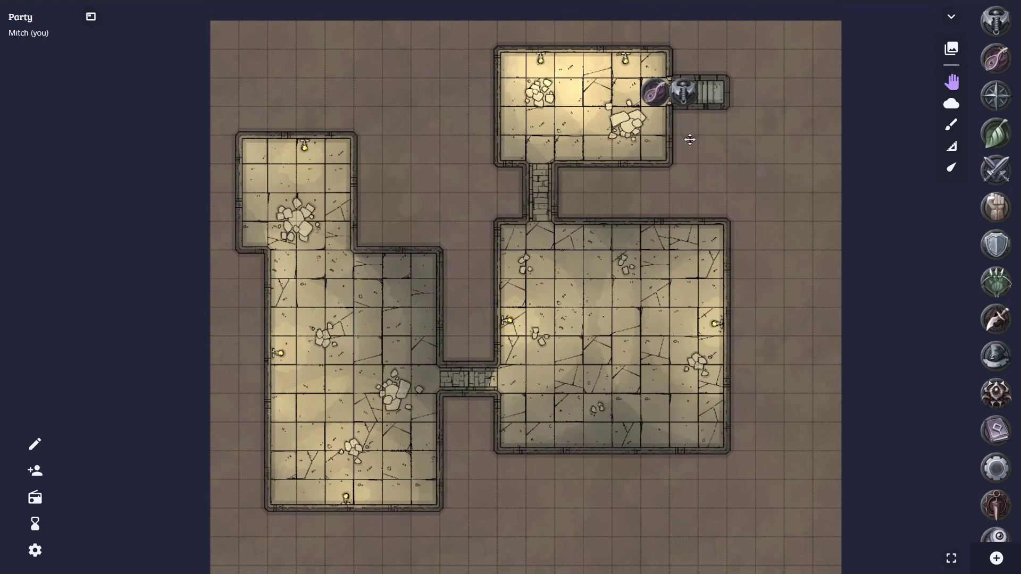
{"action": "scroll", "coordinate": [1000, 223], "scroll_direction": "down", "scroll_amount": 10}
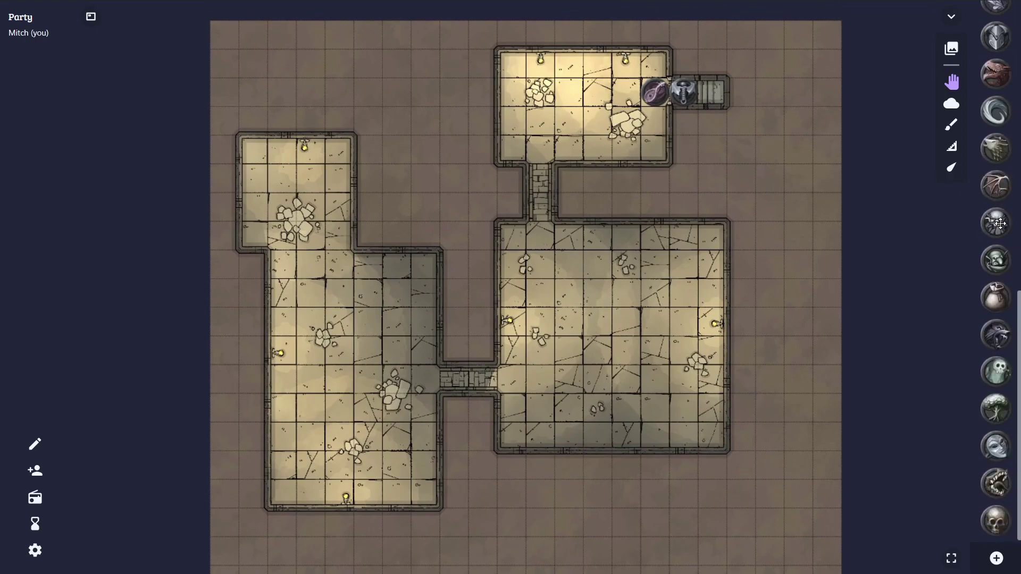
{"action": "left_click_drag", "start_coordinate": [996, 371], "coordinate": [354, 336]}
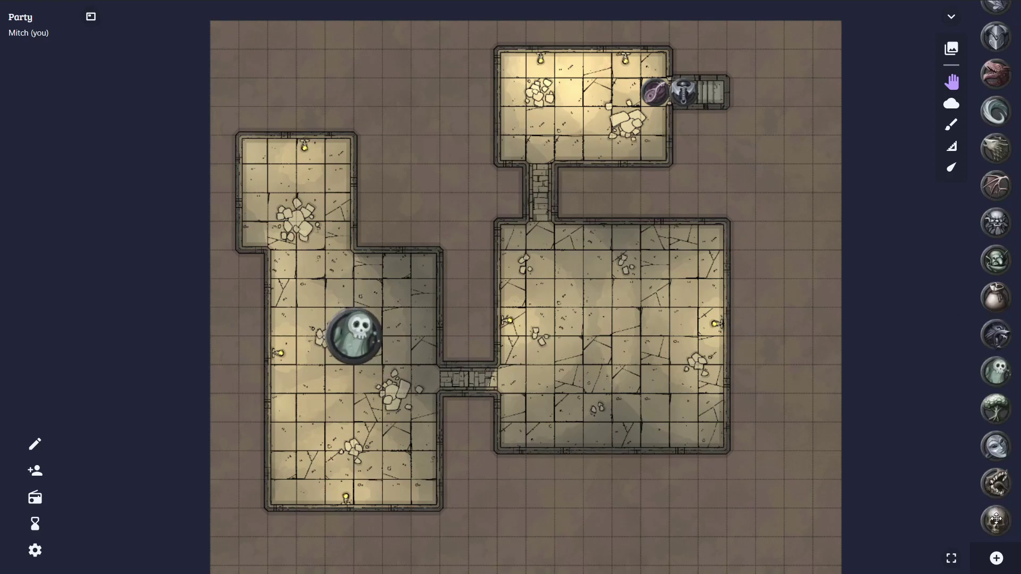
{"action": "left_click_drag", "start_coordinate": [997, 521], "coordinate": [627, 379]}
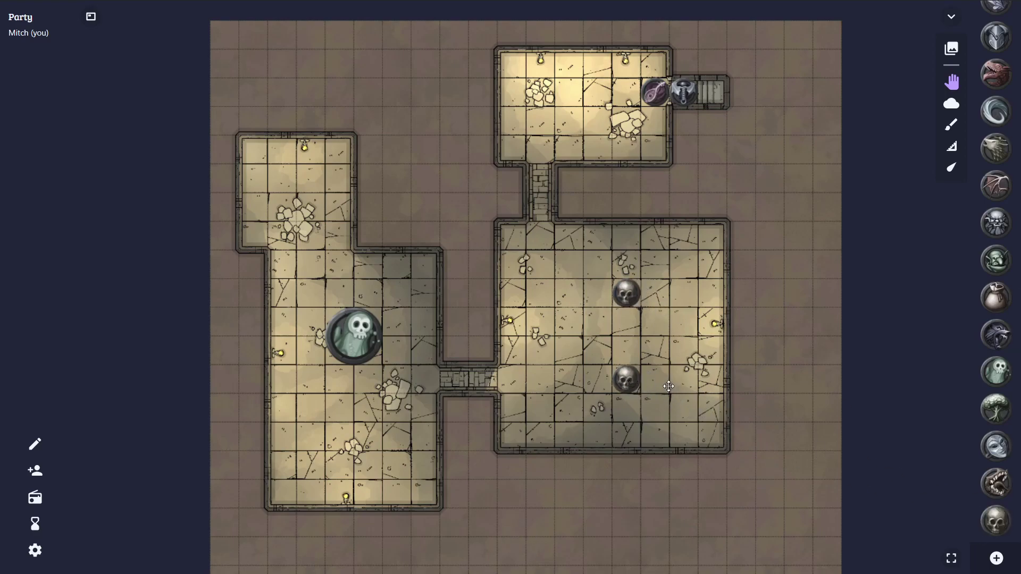
{"action": "left_click_drag", "start_coordinate": [983, 515], "coordinate": [541, 321]}
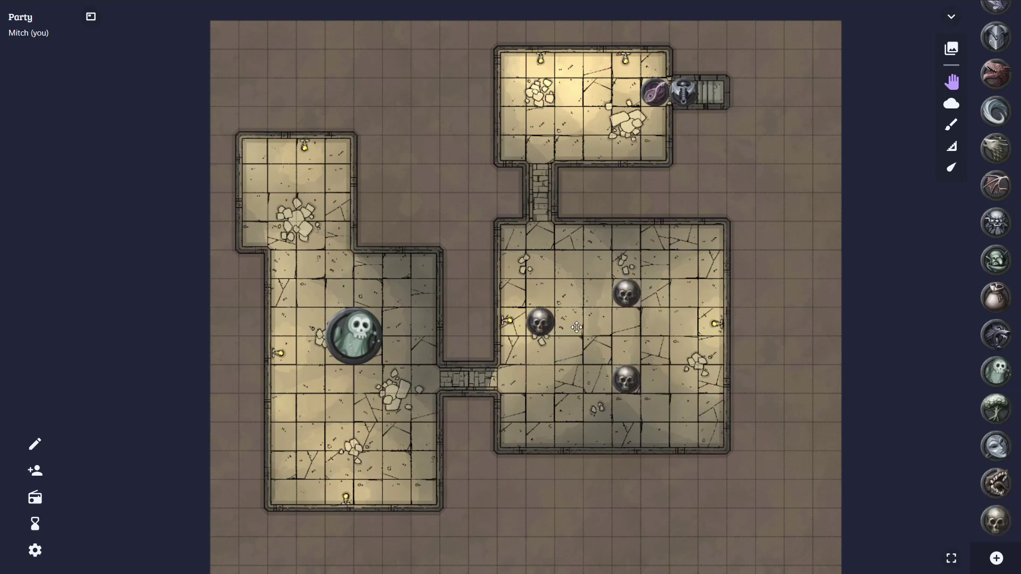